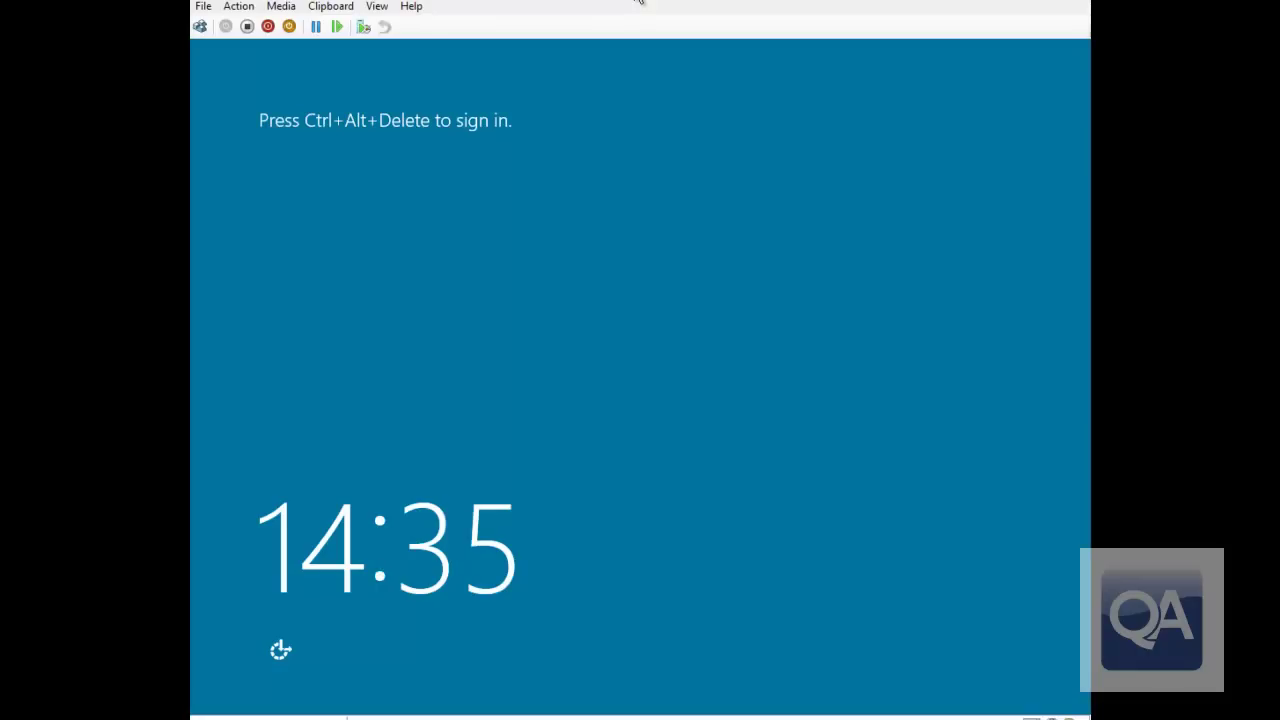
Sign in to the Windows Server 2012 VM as Administrator with the account password
key(ctrl+alt+End)
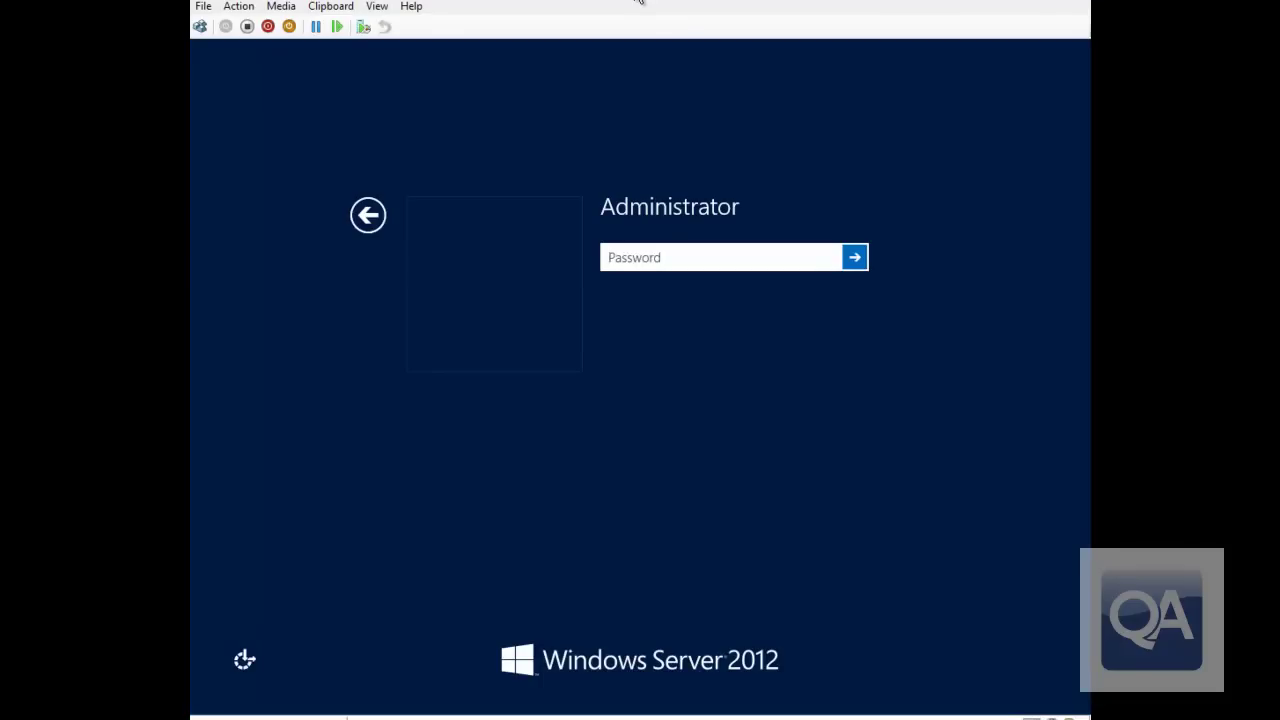
key(Return)
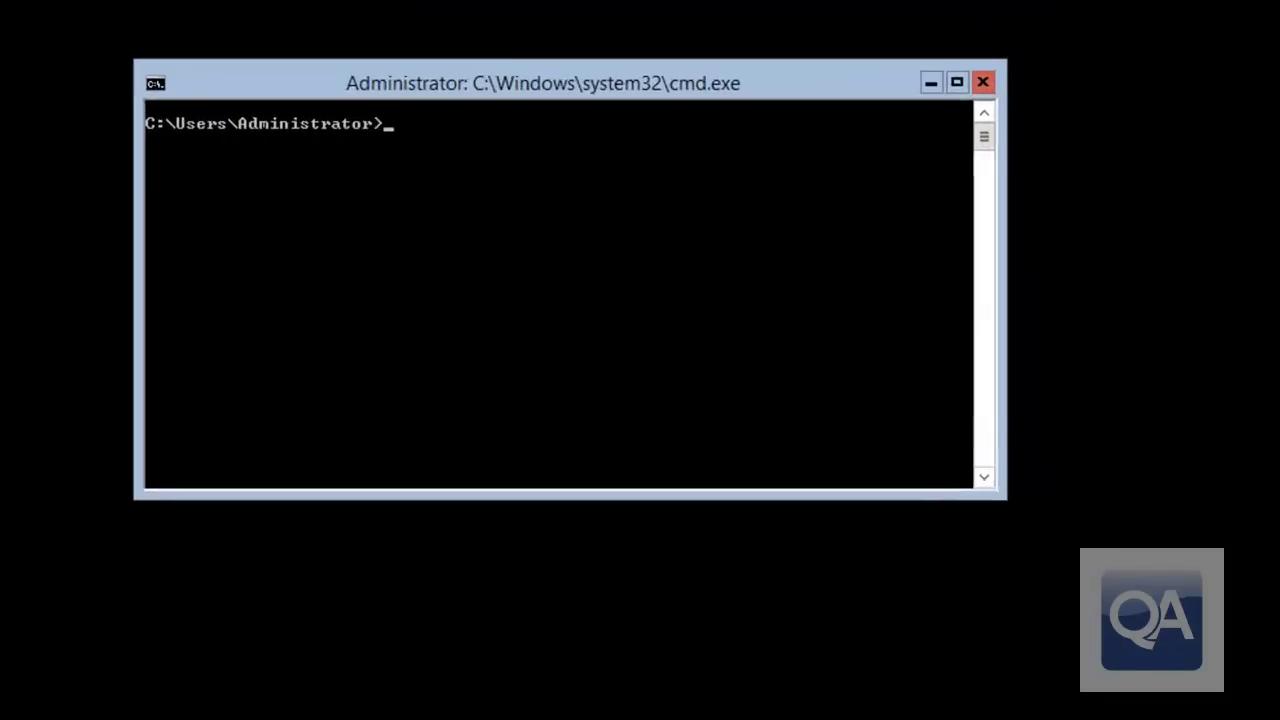
Go to the root of C:, confirm C:\install holds INSTALL.WIM, and clear the console
text(cd\)
key(Return)
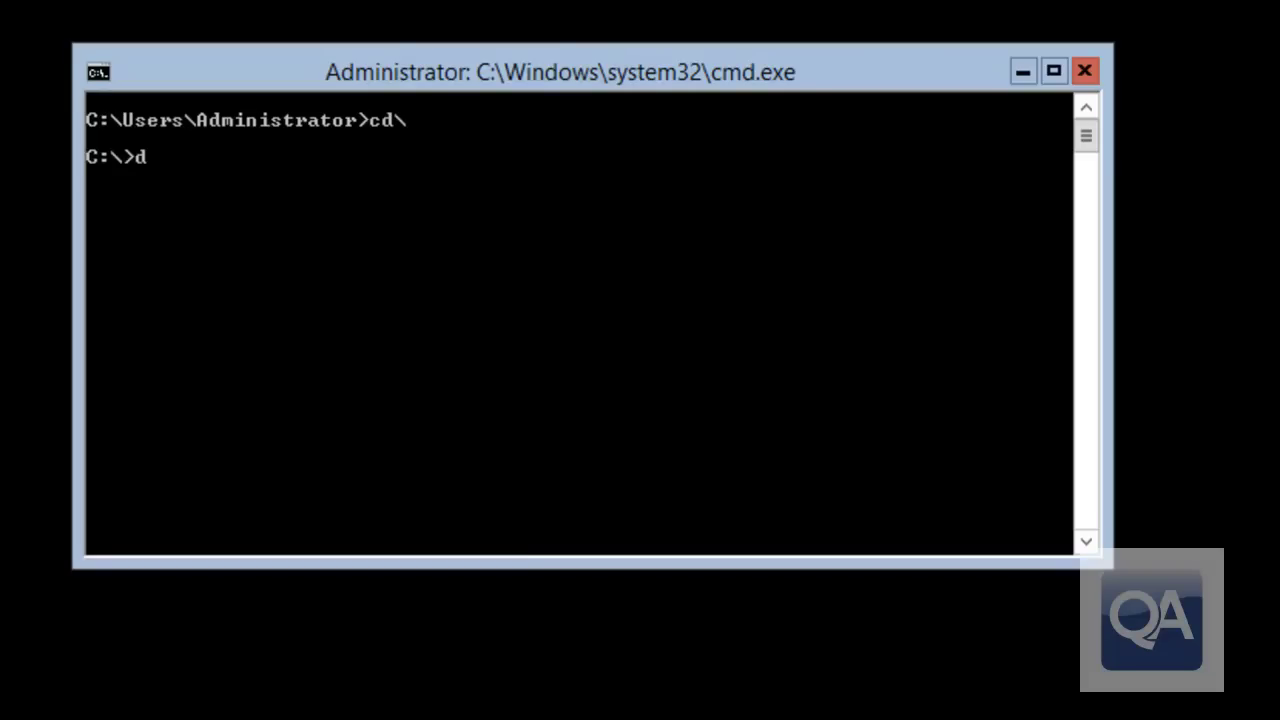
text(dir)
key(Return)
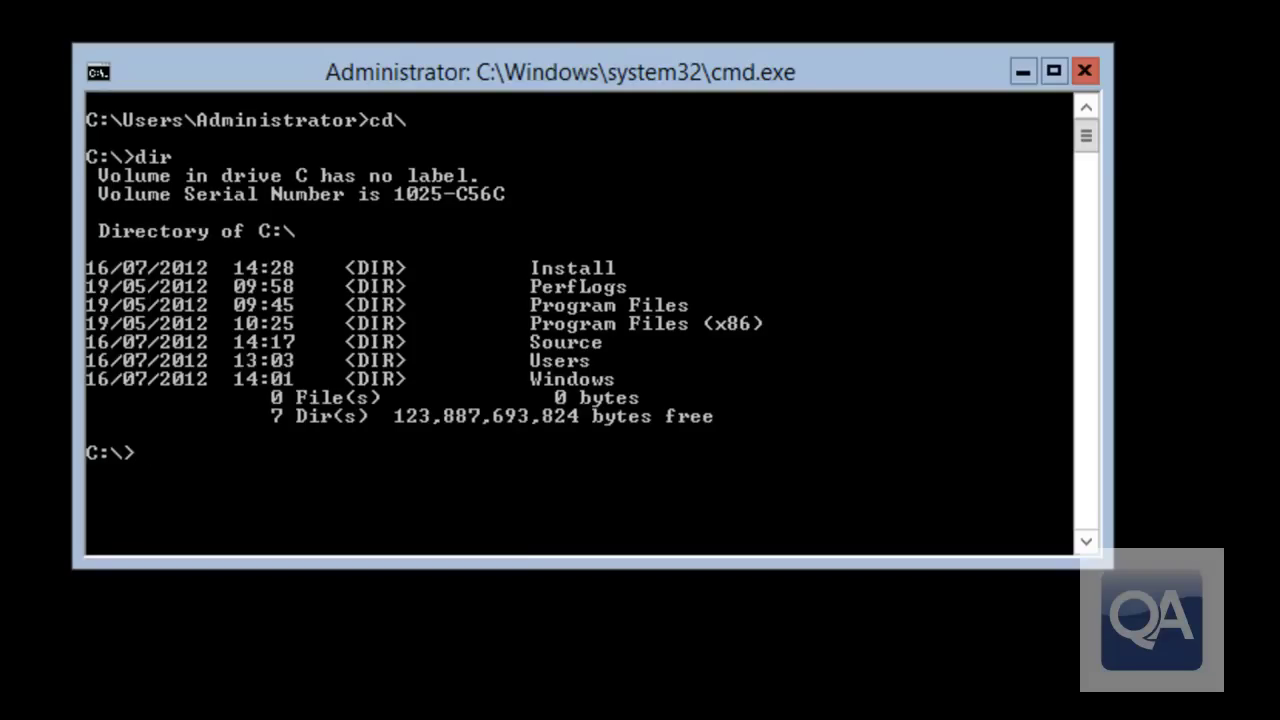
key(Up)
text(install)
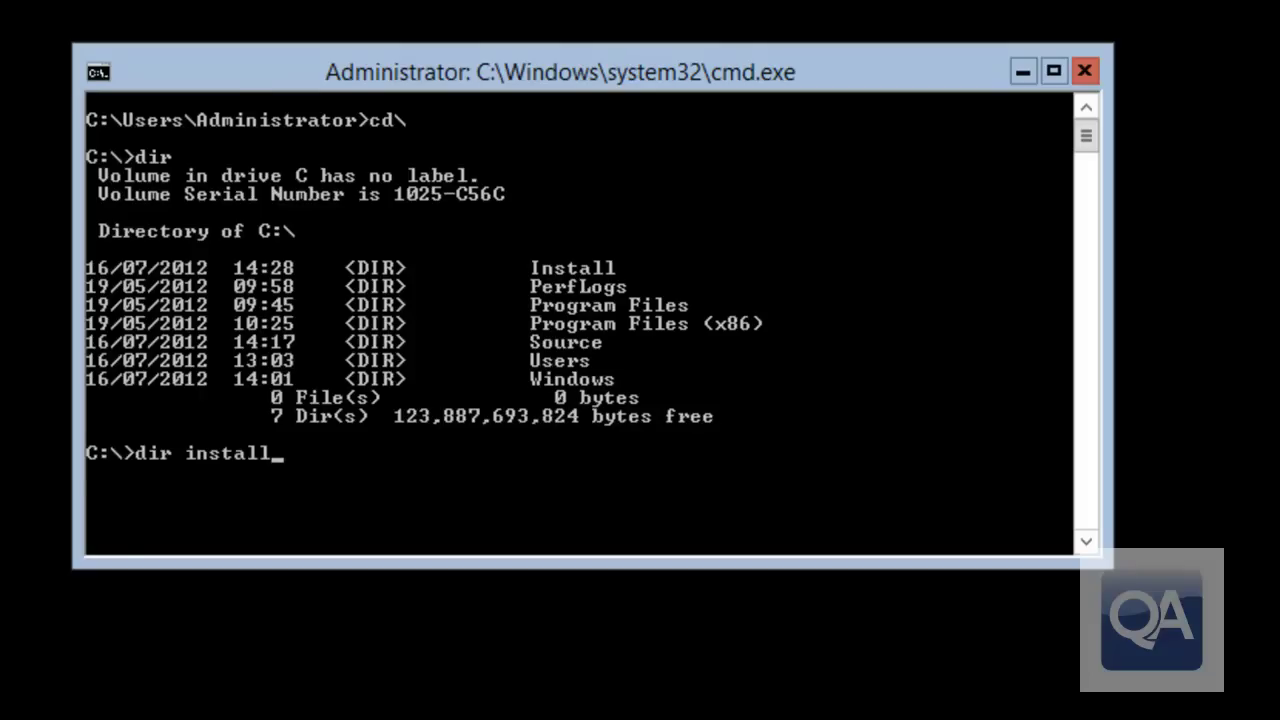
key(Return)
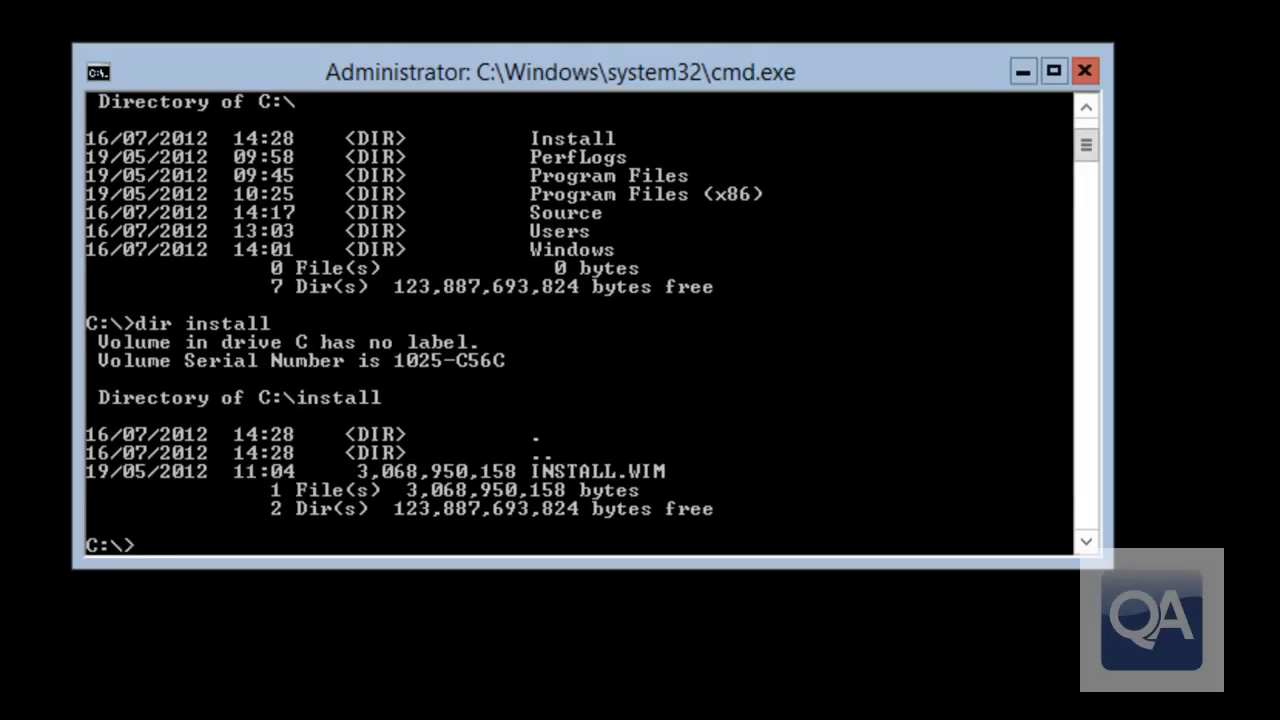
text(cls)
key(Return)
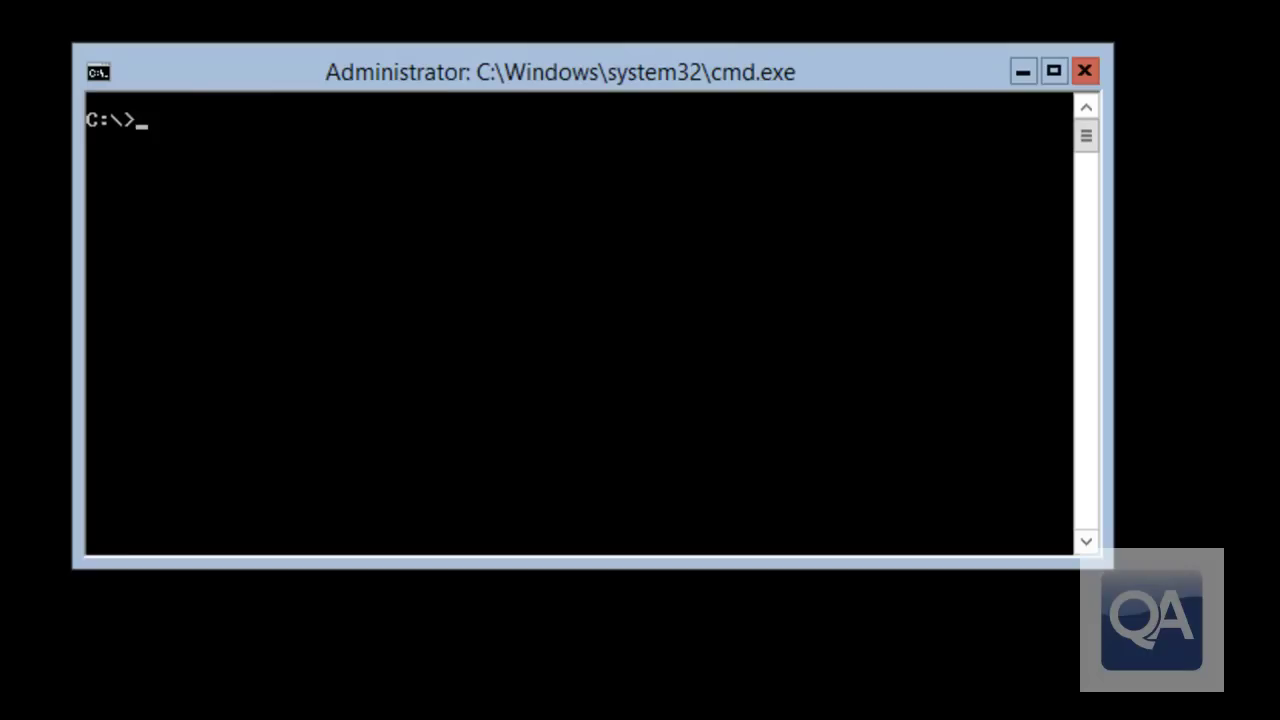
Create the empty folder c:\wimmount and clear the console
text(mkdir c:\wimmount)
key(Return)
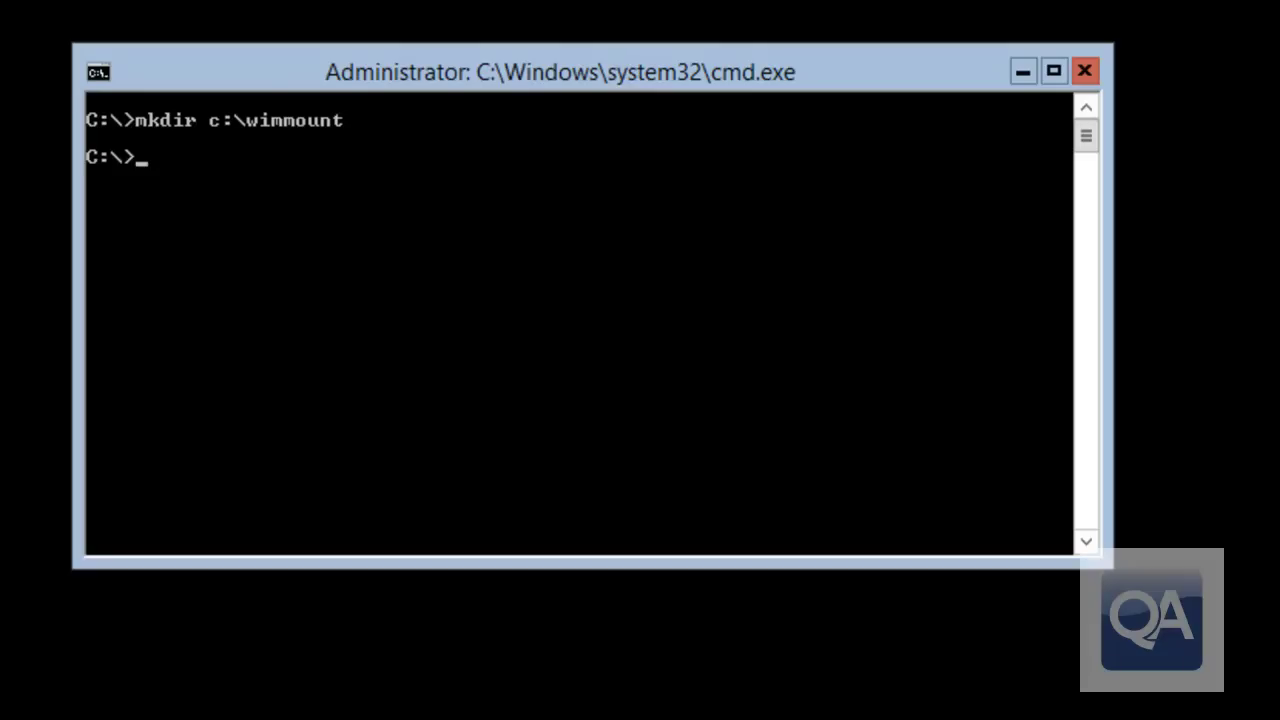
text(cls)
key(Return)
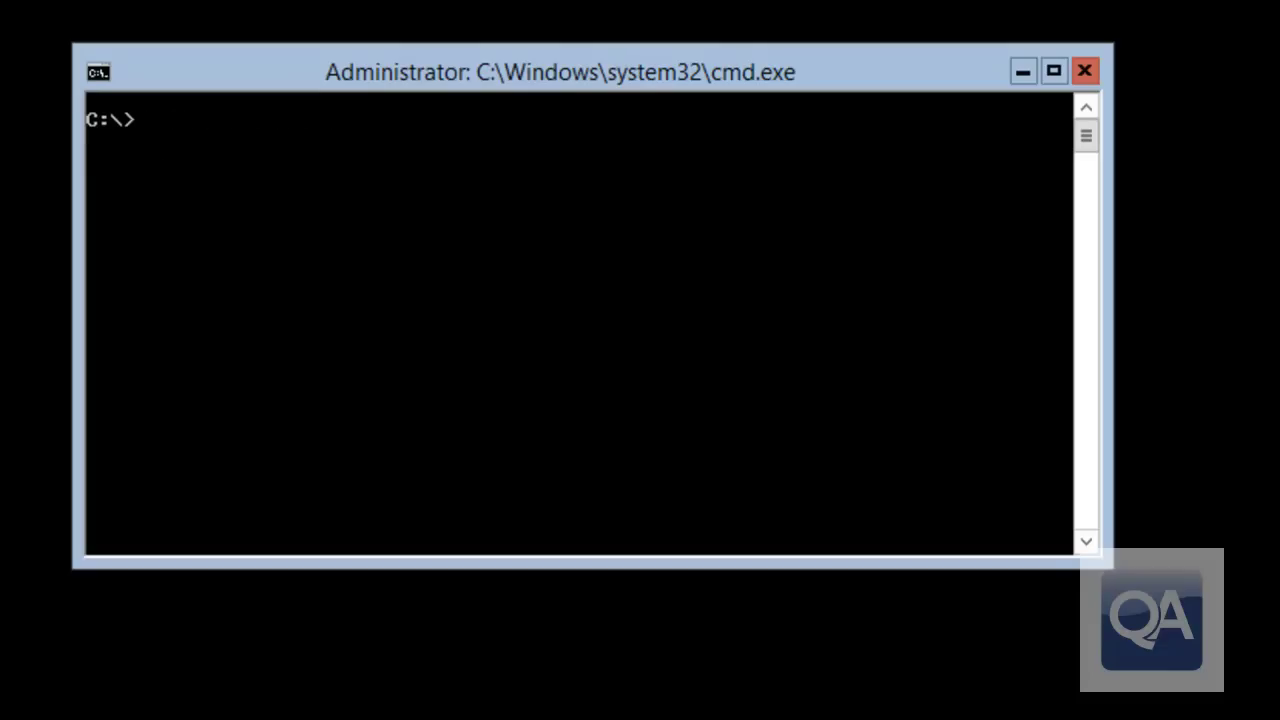
text(powersh)
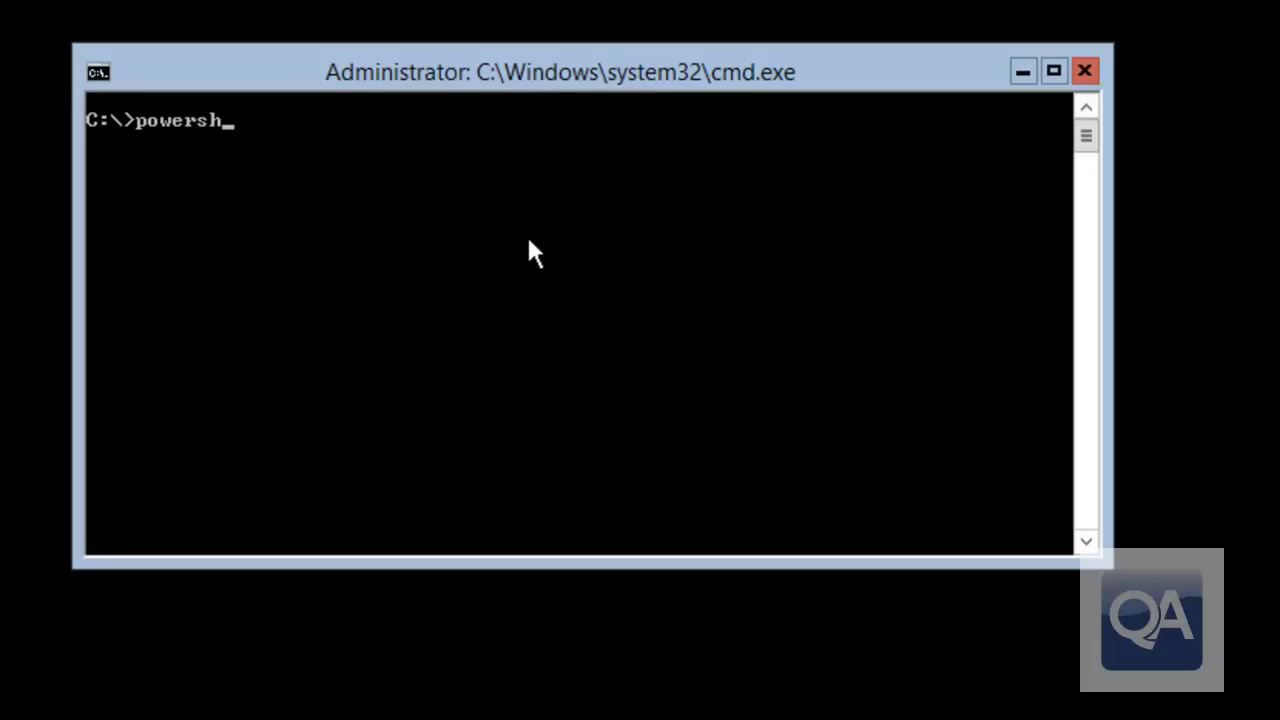
text(ell)
Launch PowerShell and list install.wim's four images with dism /get-wiminfo
key(Return)
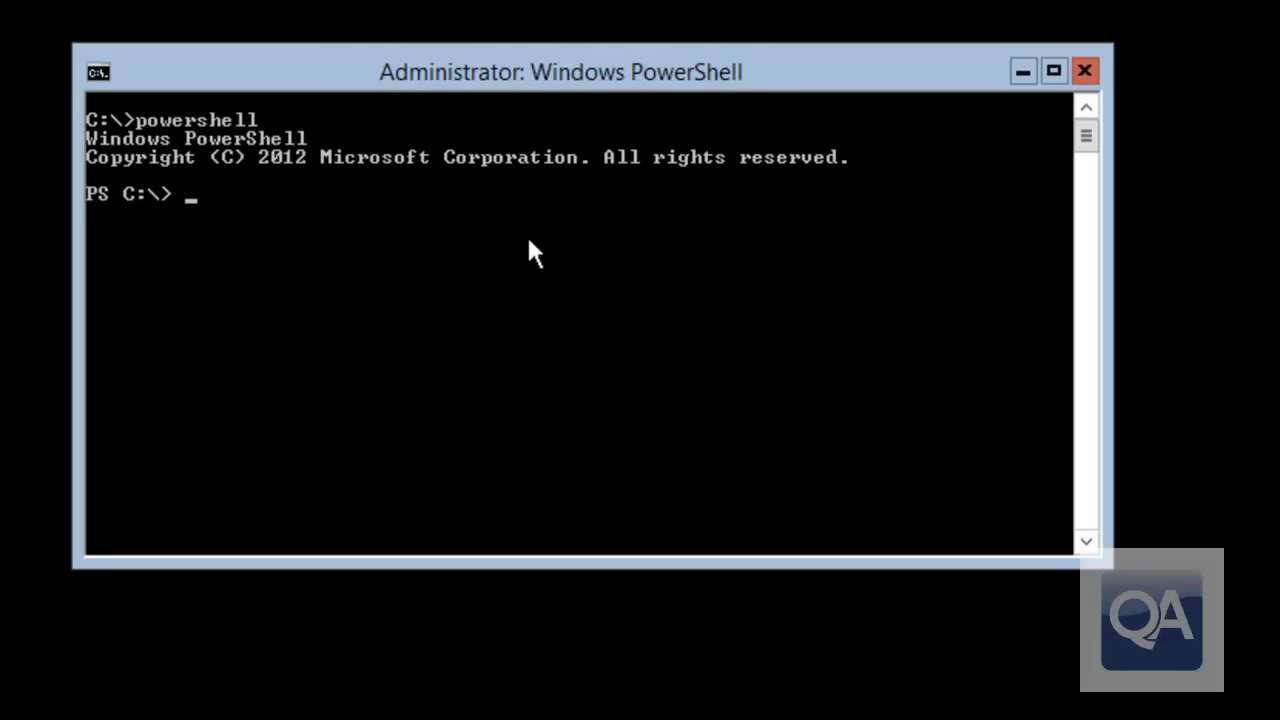
text(dism /get)
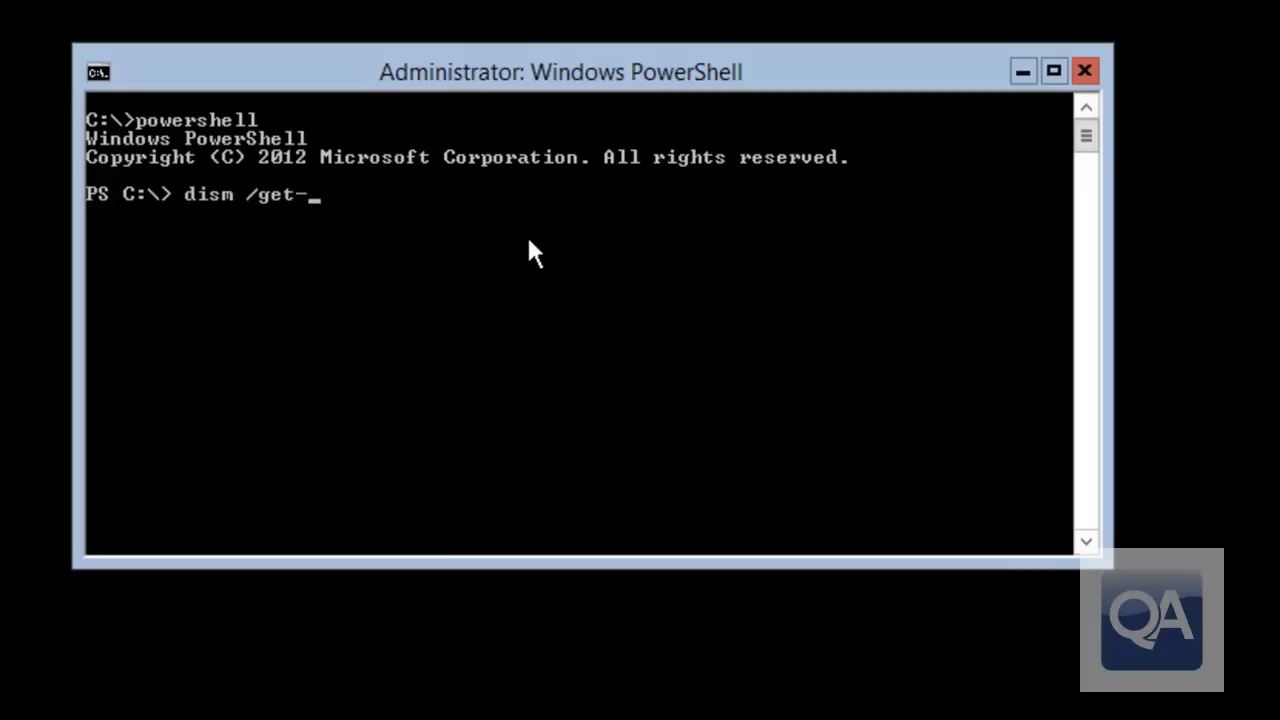
text(-wiminfo /wimfile:C:\install\install.wim)
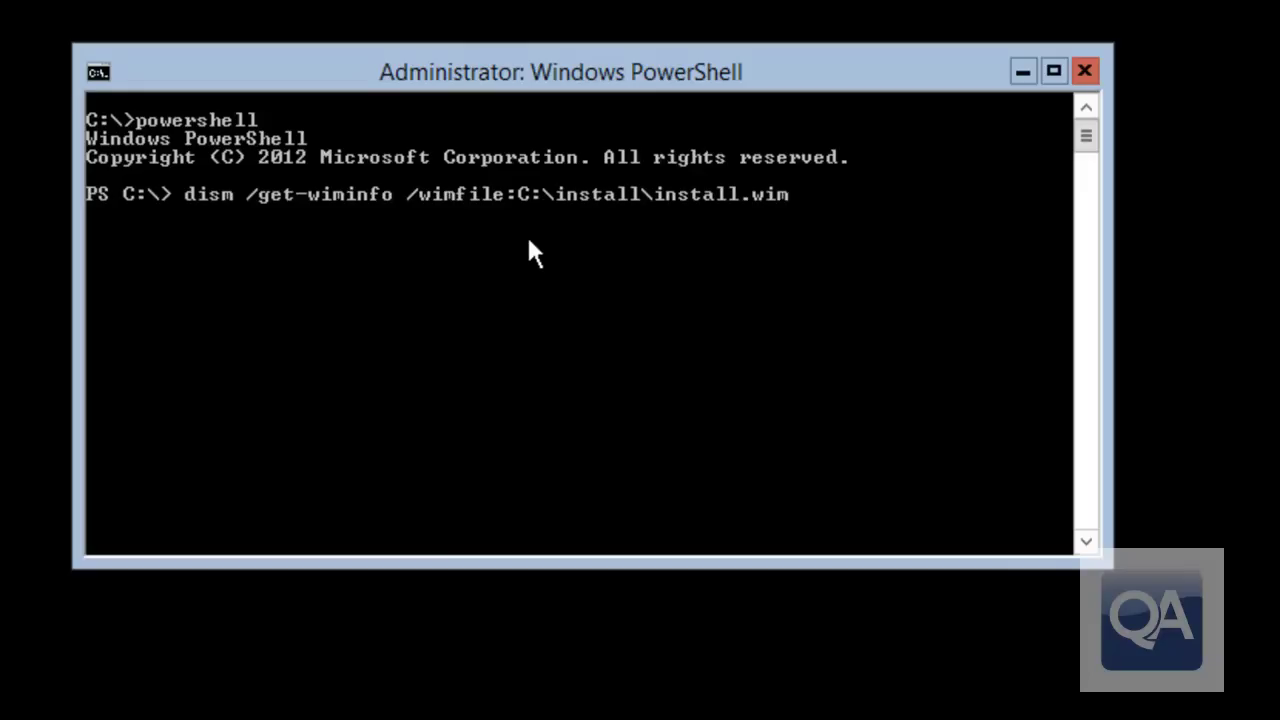
key(Return)
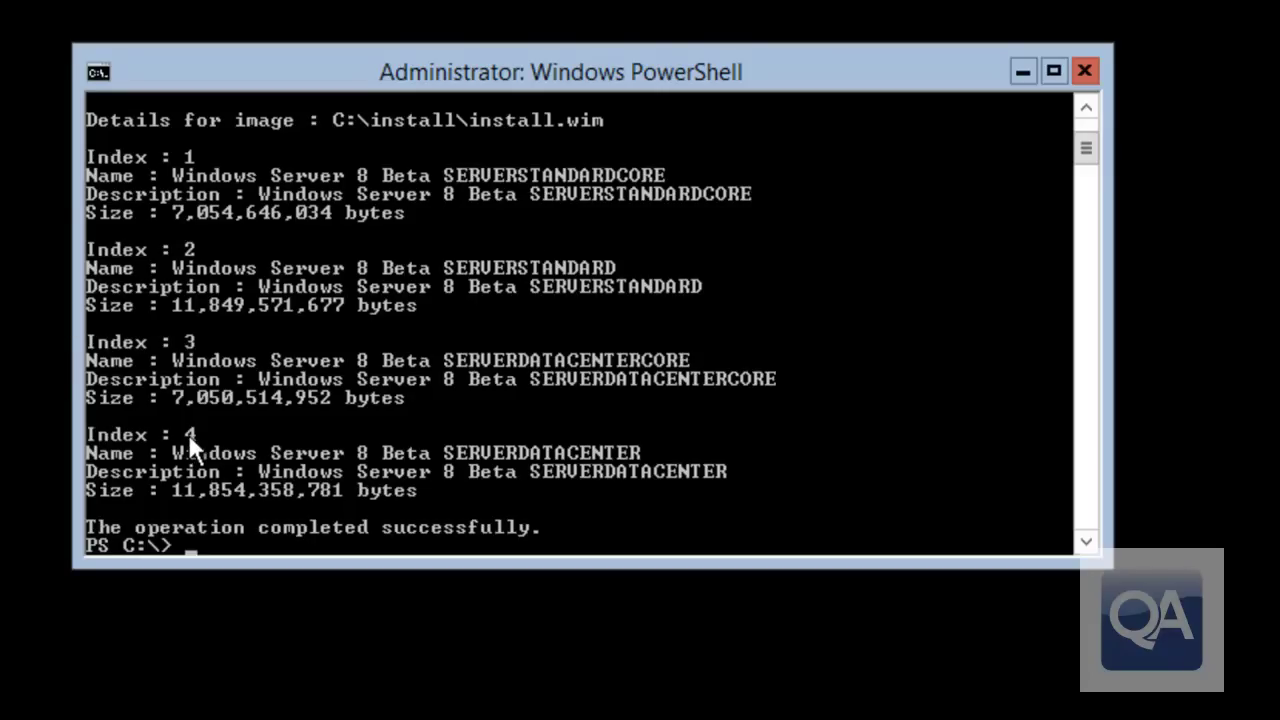
Mount image index 4 of C:\install\install.wim read-only at c:\wimmount using dism /mount-wim
text(dism /mo)
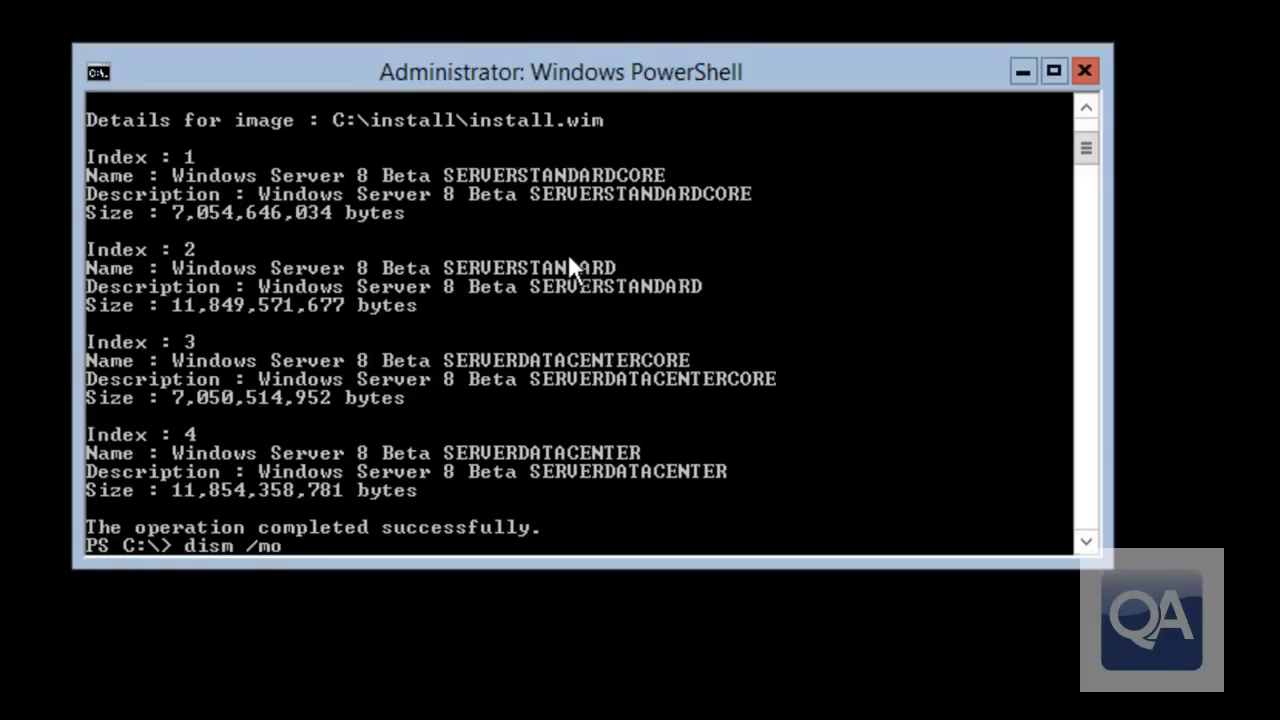
text(unt-wim /w)
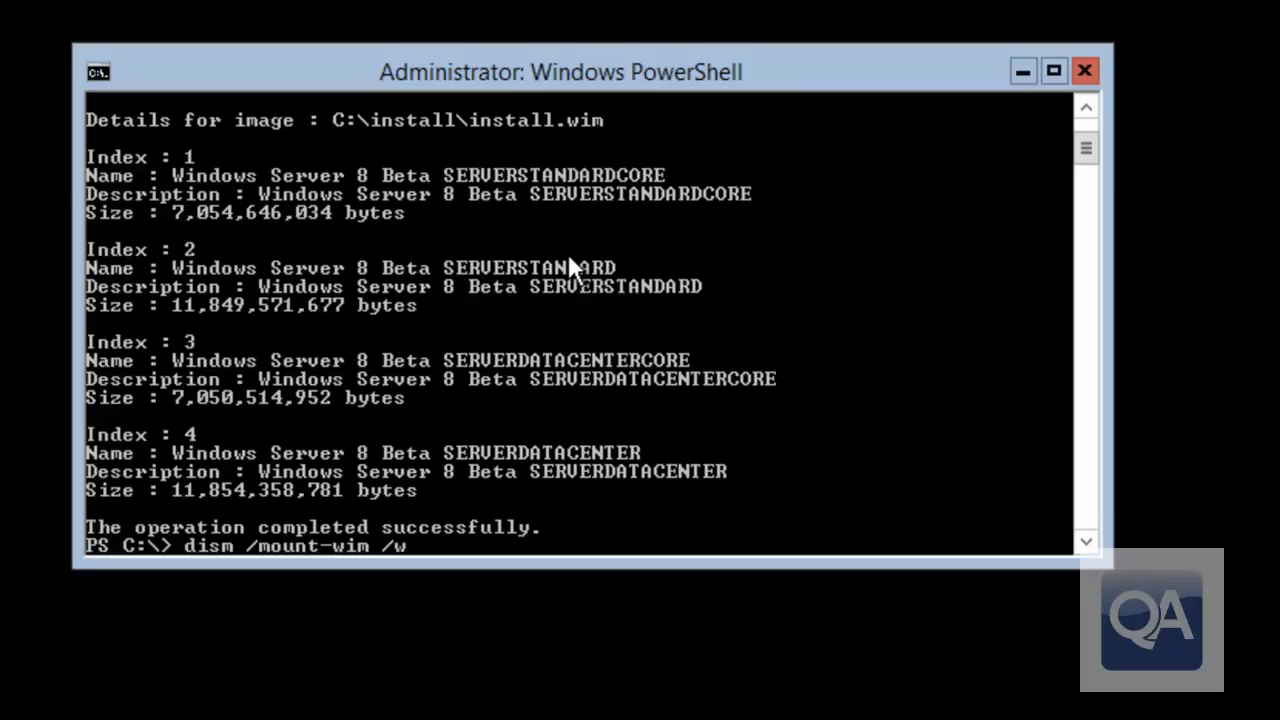
text(imfile:)
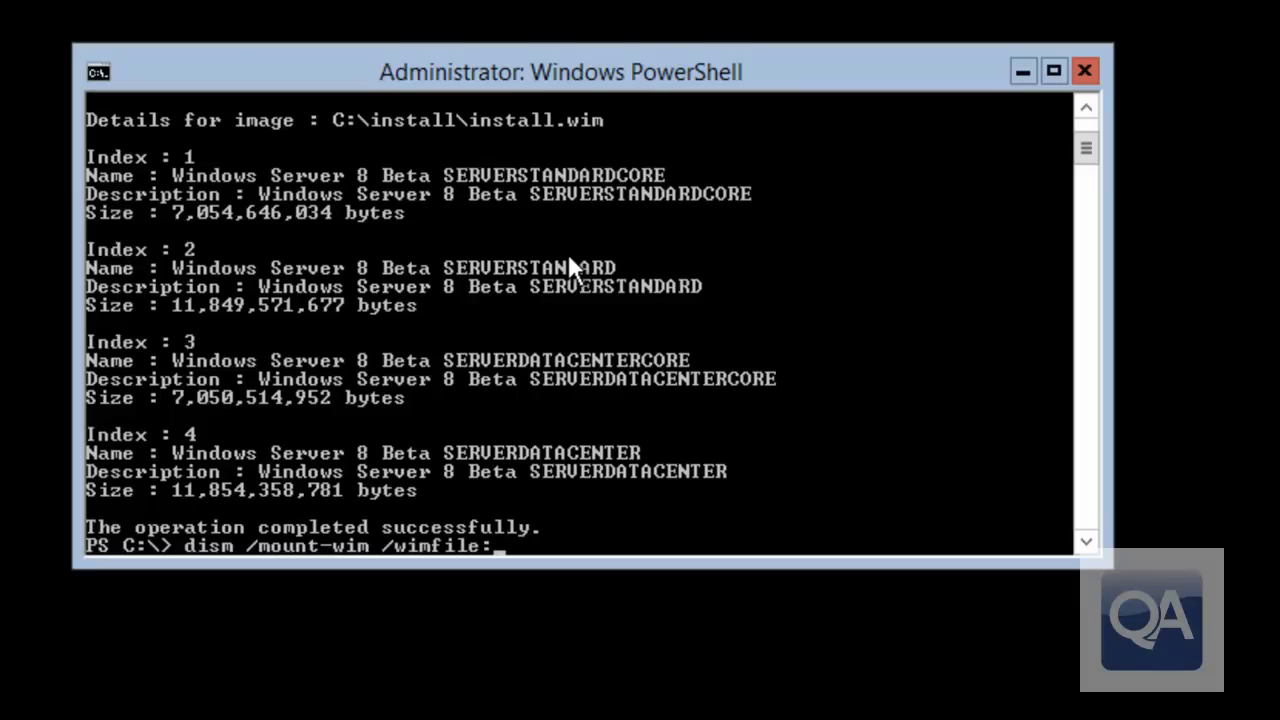
text(c:\install\install)
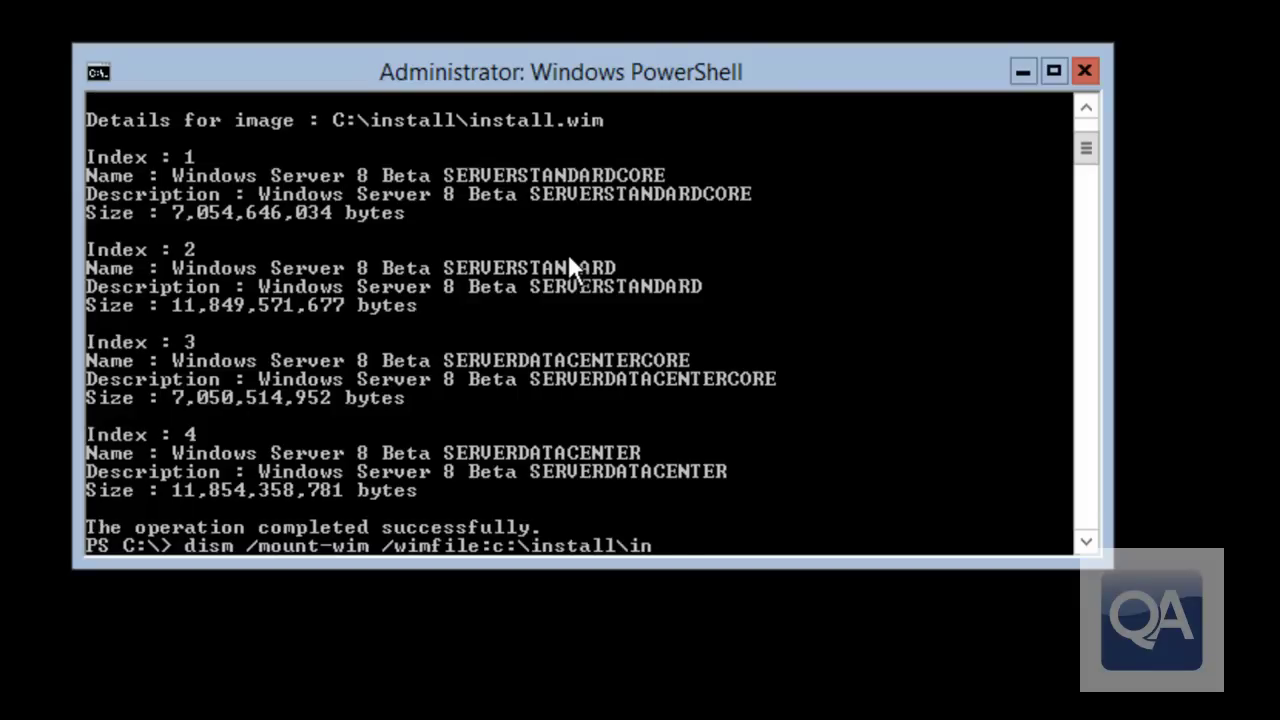
text(.wim)
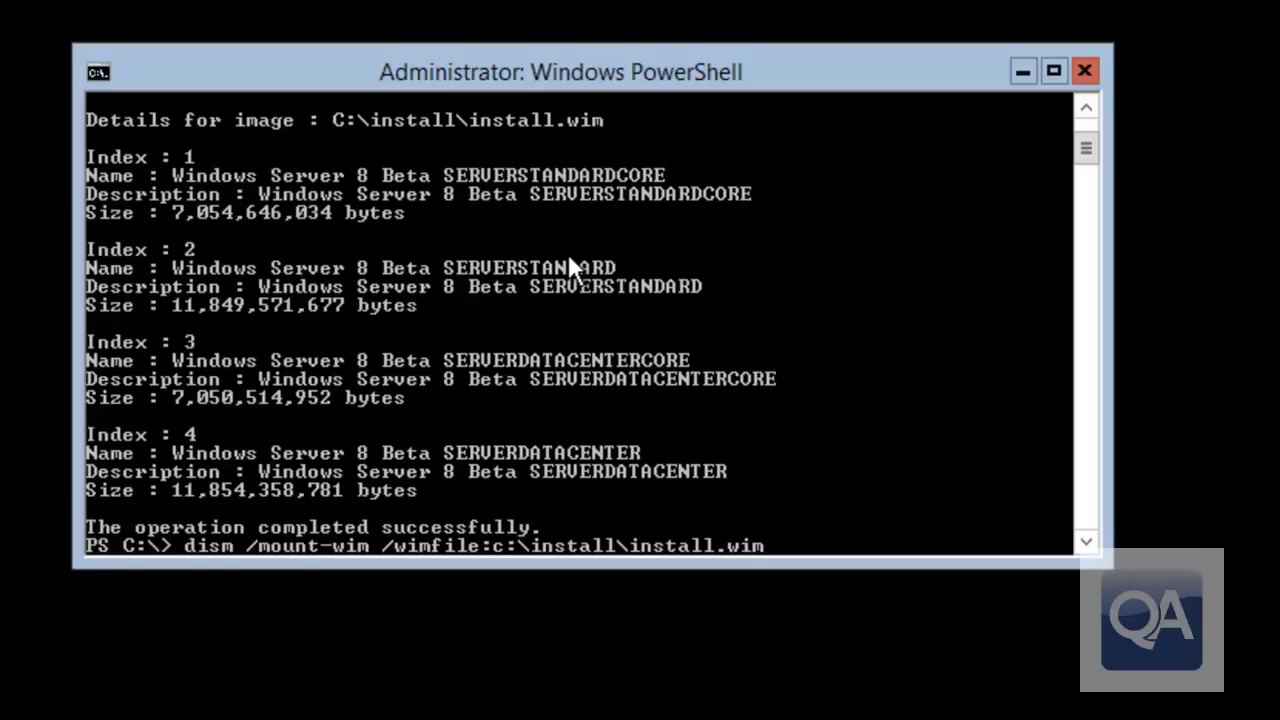
text( /index:4)
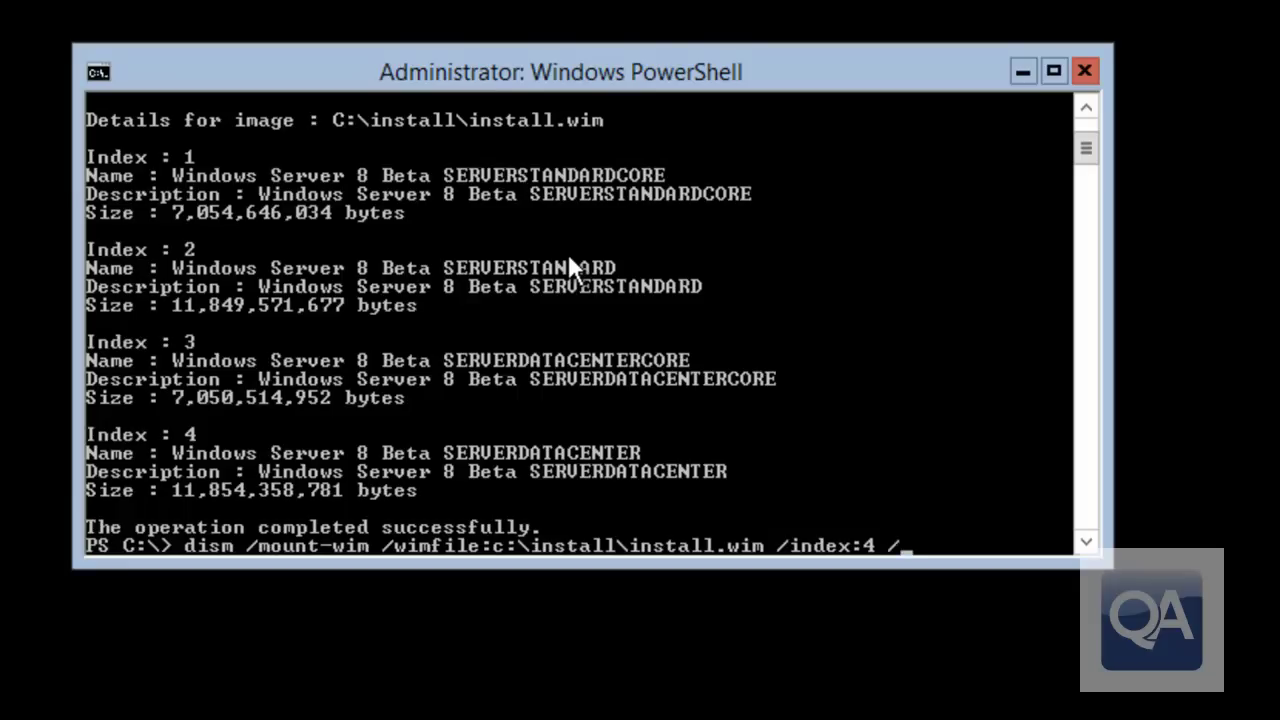
text( /mountdir:c:\wimmou)
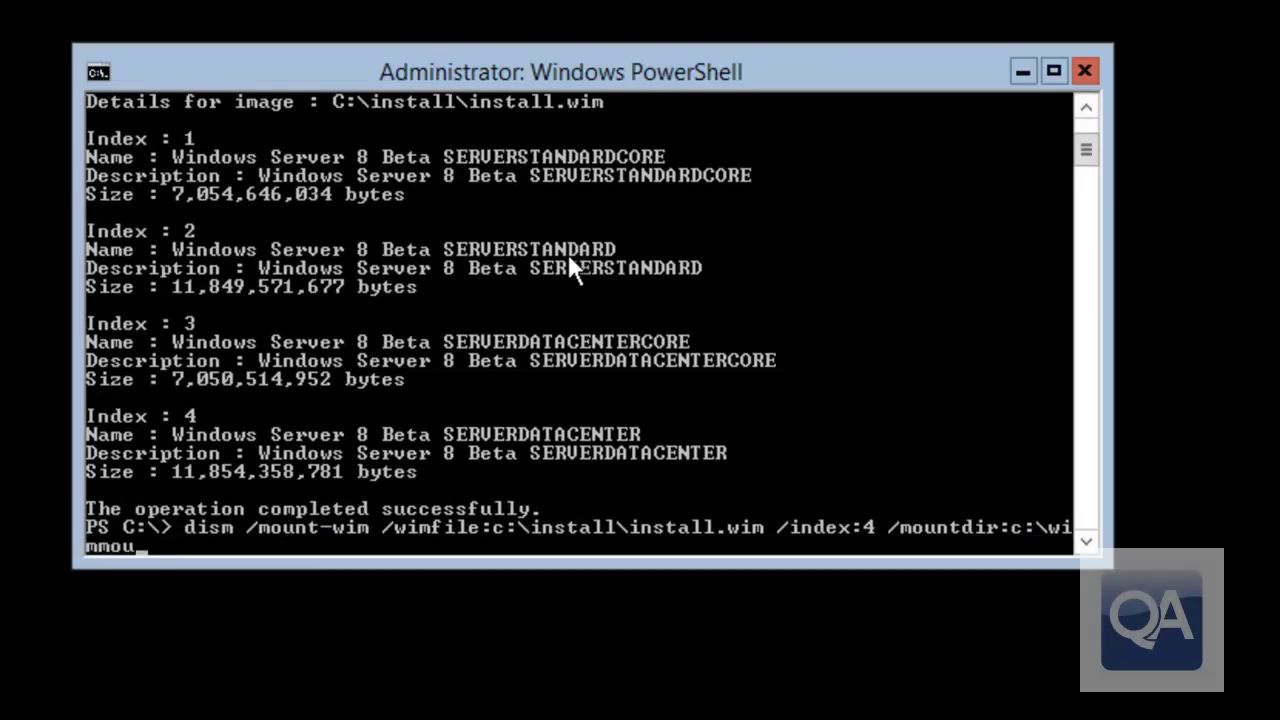
text(nt /readonly)
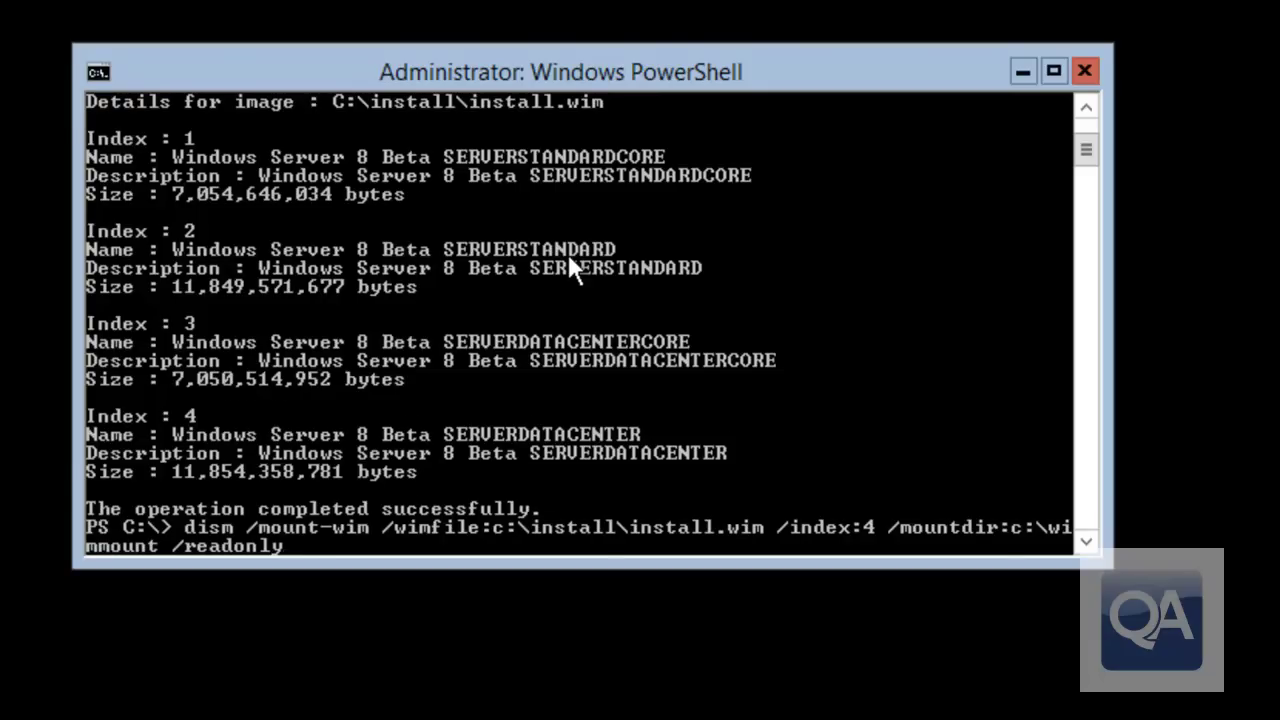
key(Return)
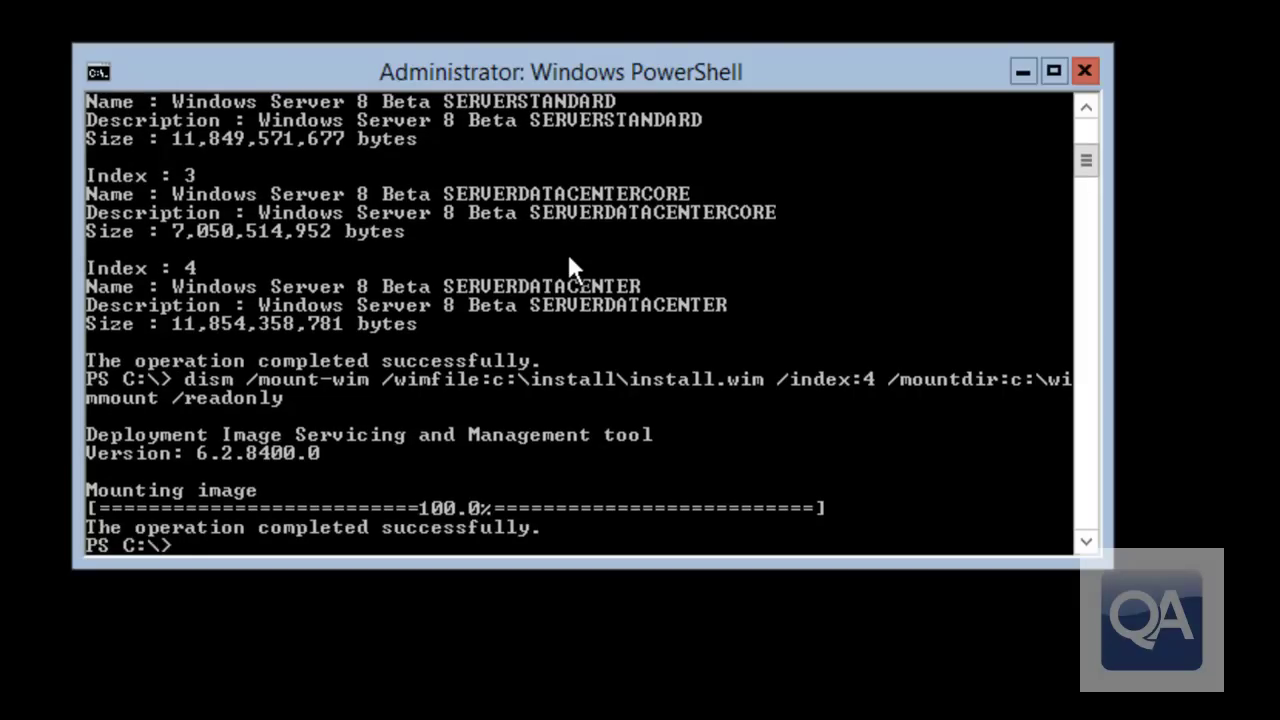
Clear the console and list C:\wimmount, showing PerfLogs, Program Files, Users and Windows folders
text(cls)
key(Return)
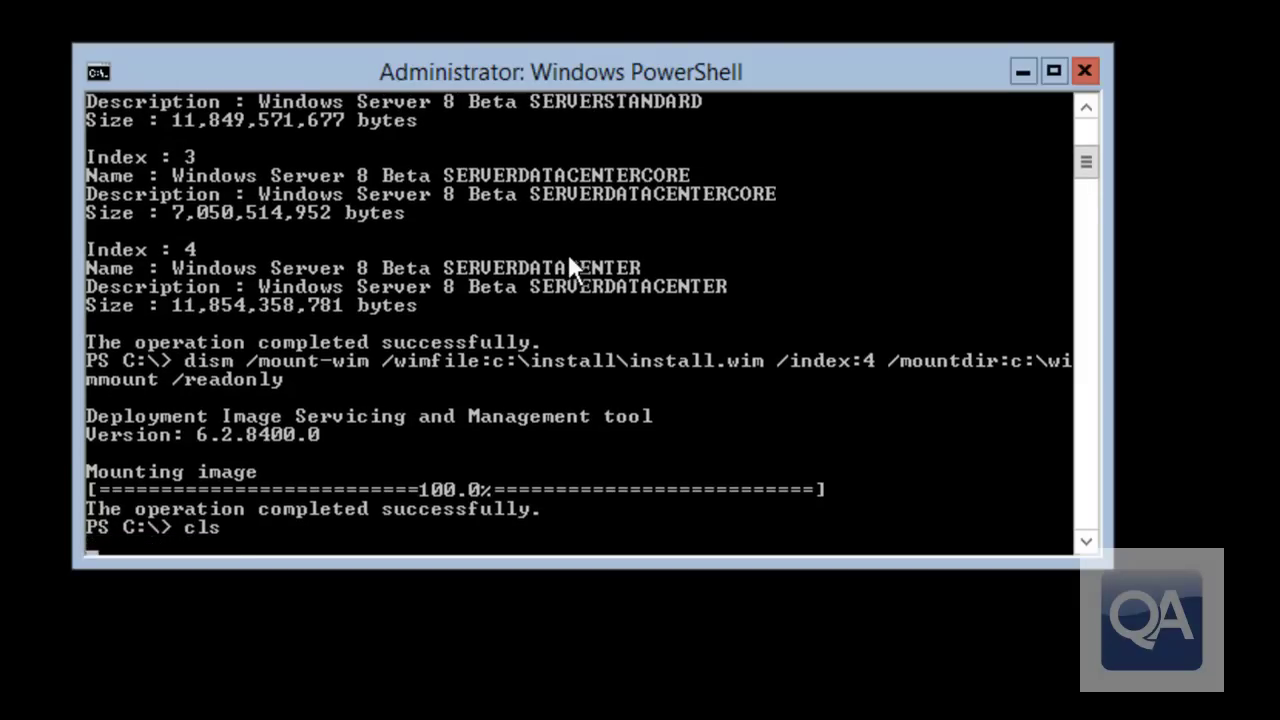
text(dir c:\wim)
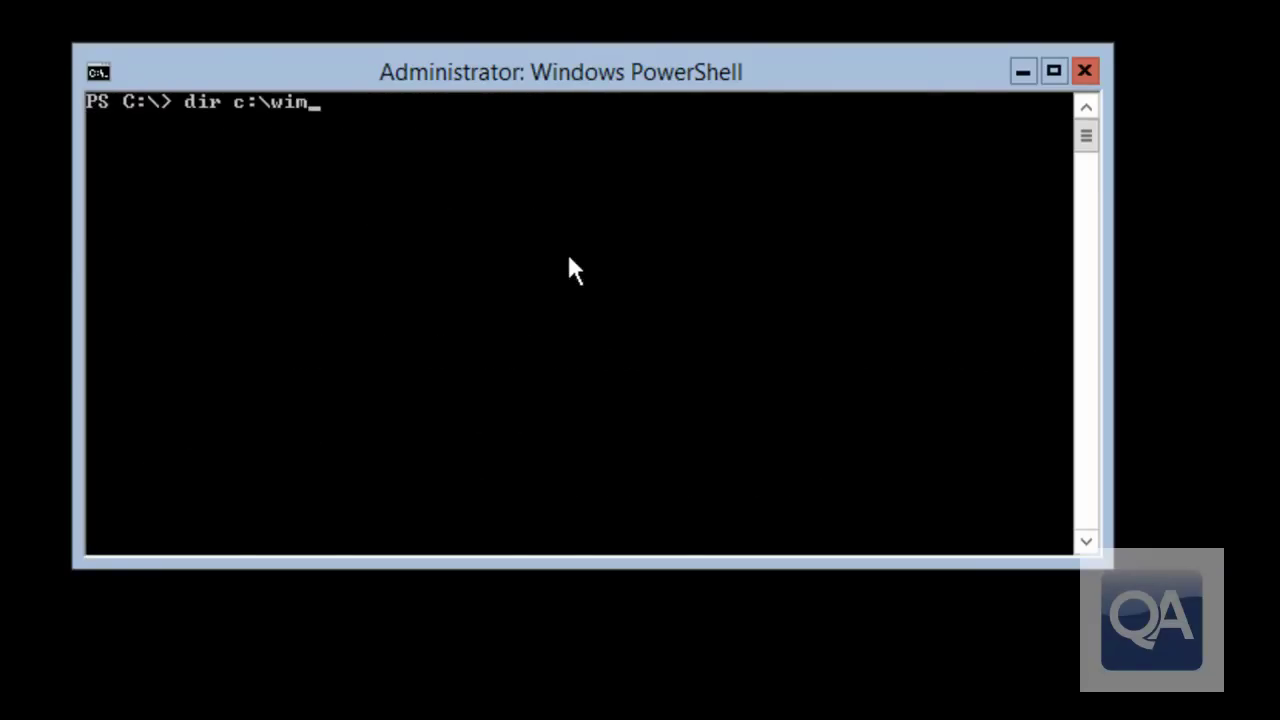
key(Tab)
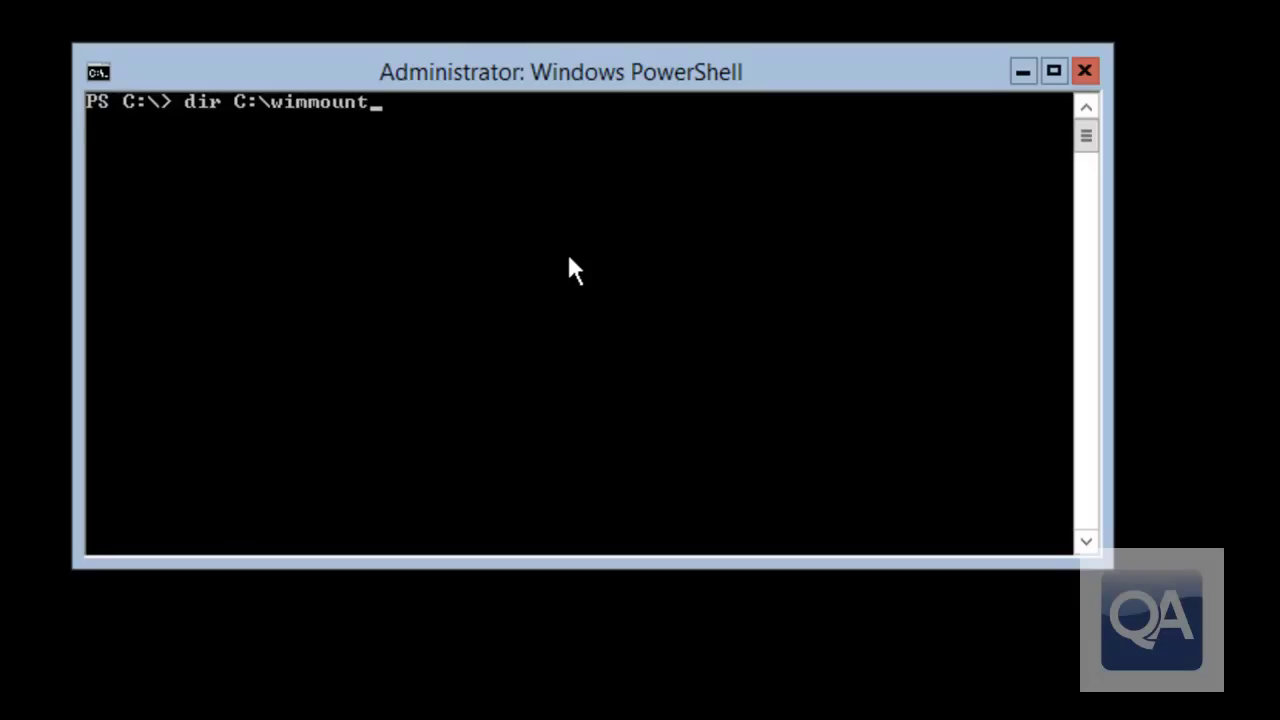
key(Return)
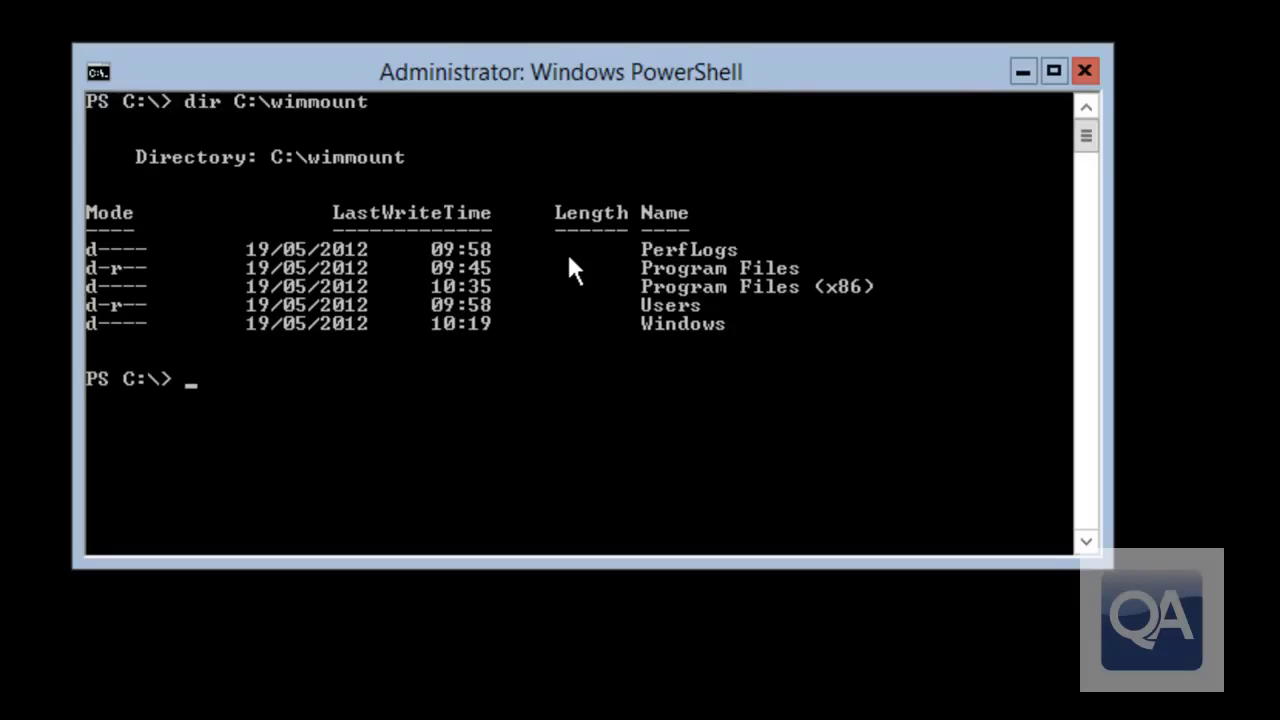
text(install-win)
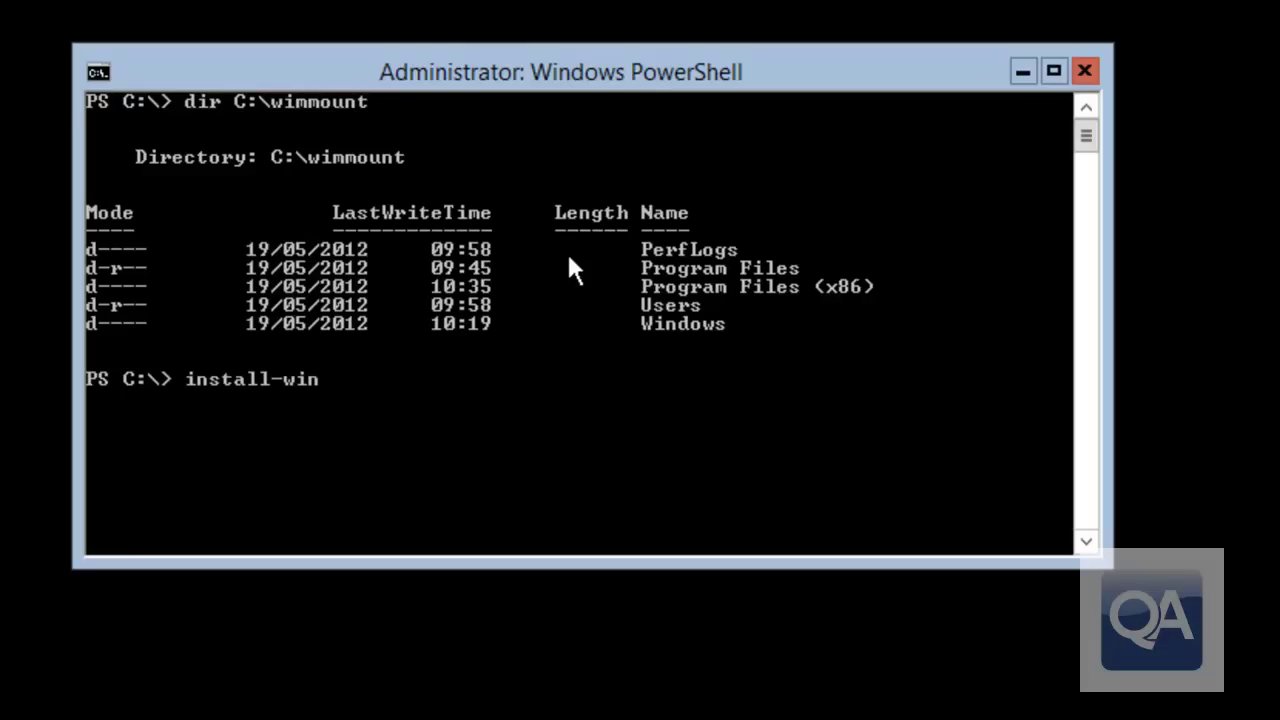
text(dows)
Install server-gui-mgmt-infra and server-gui-shell with source C:\wimmount\Windows\winsxs via Install-WindowsFeature
key(Tab)
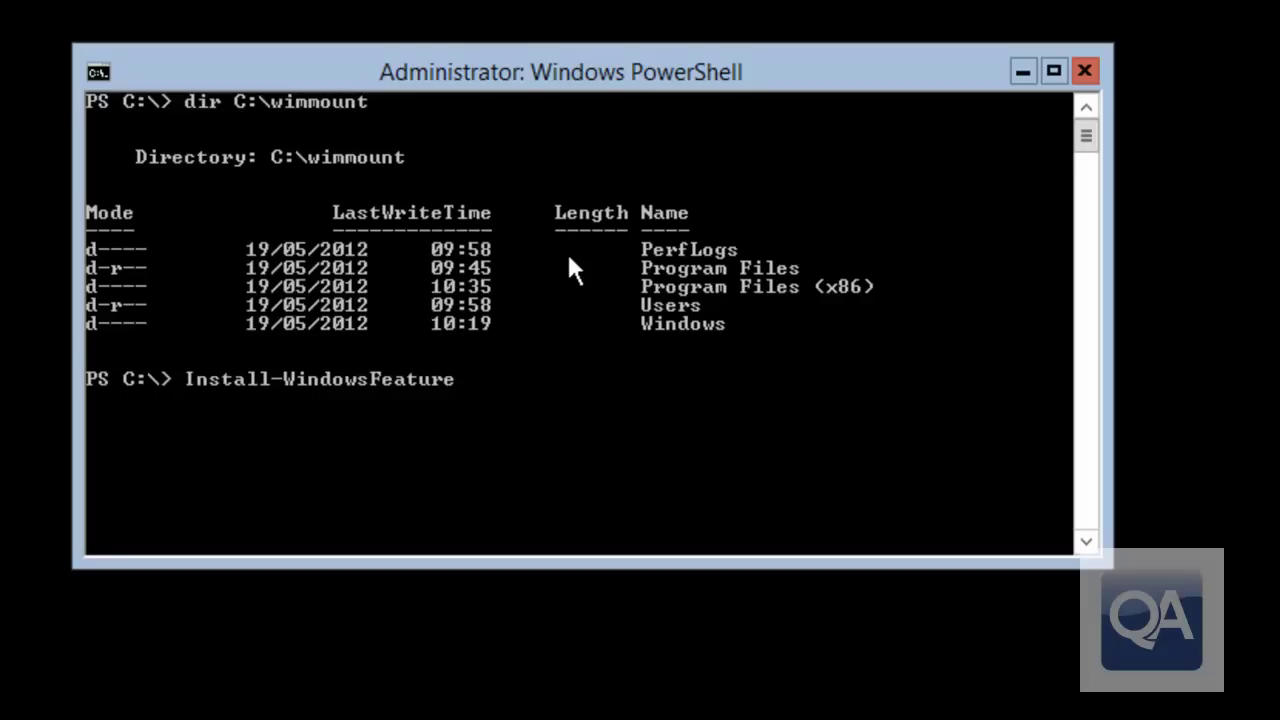
text(server-gui)
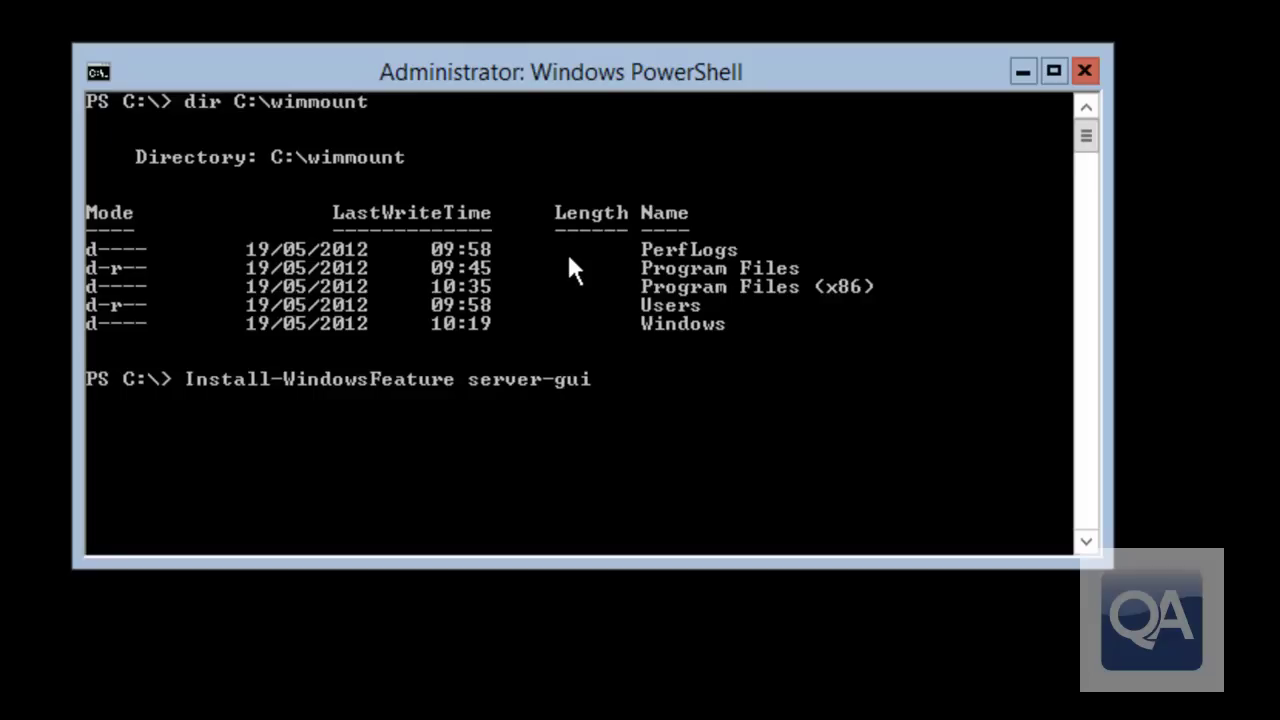
text(-mf)
key(BackSpace)
text(gmt-inf)
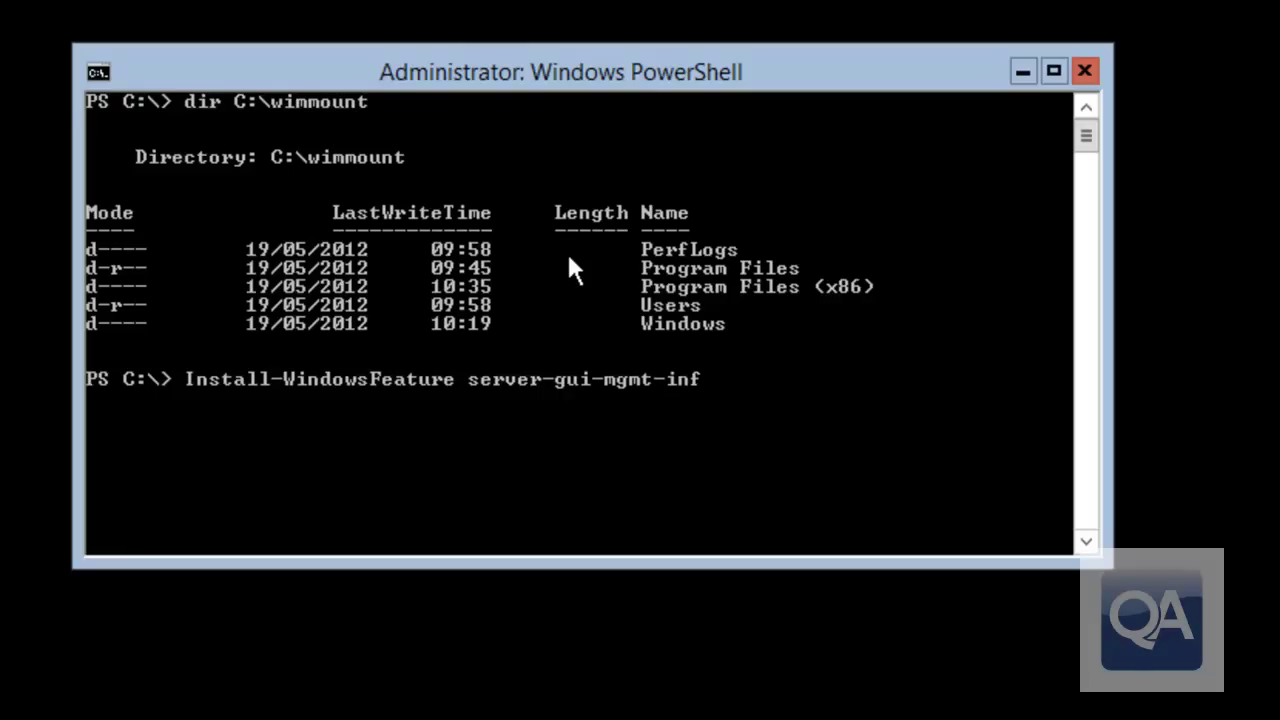
text(ra,)
text( serve)
text(r-gui)
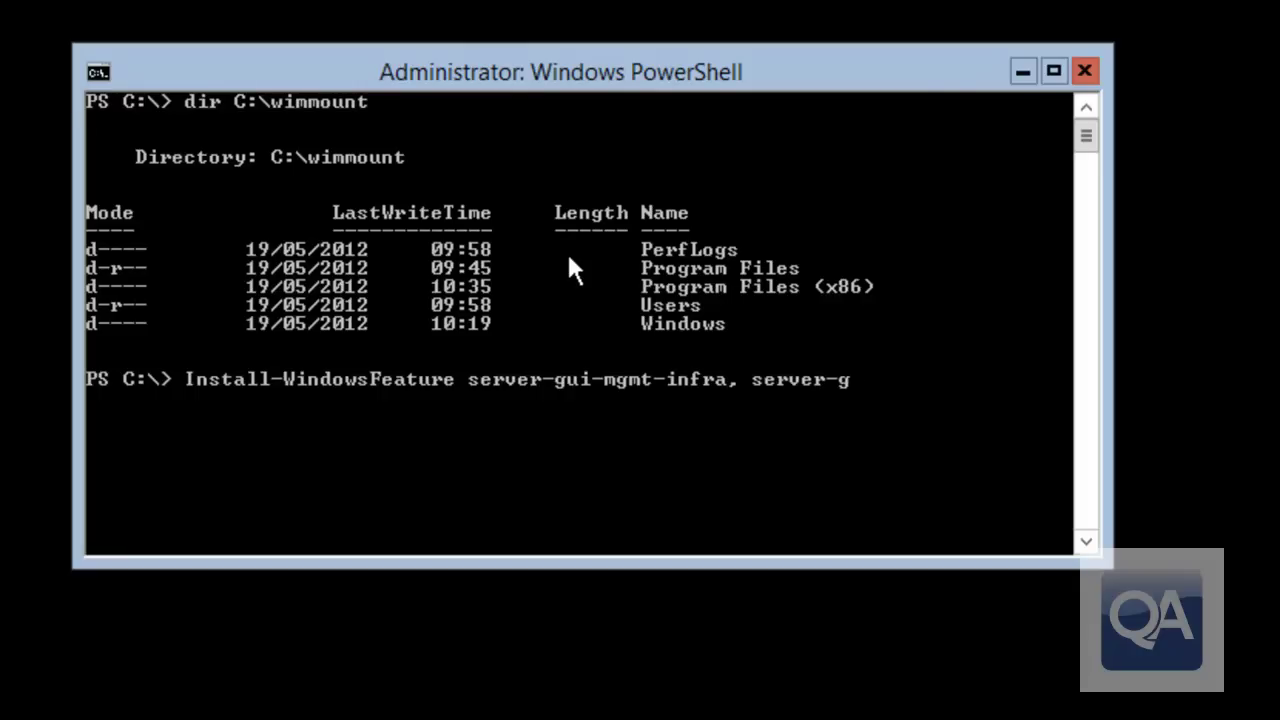
text(-shell)
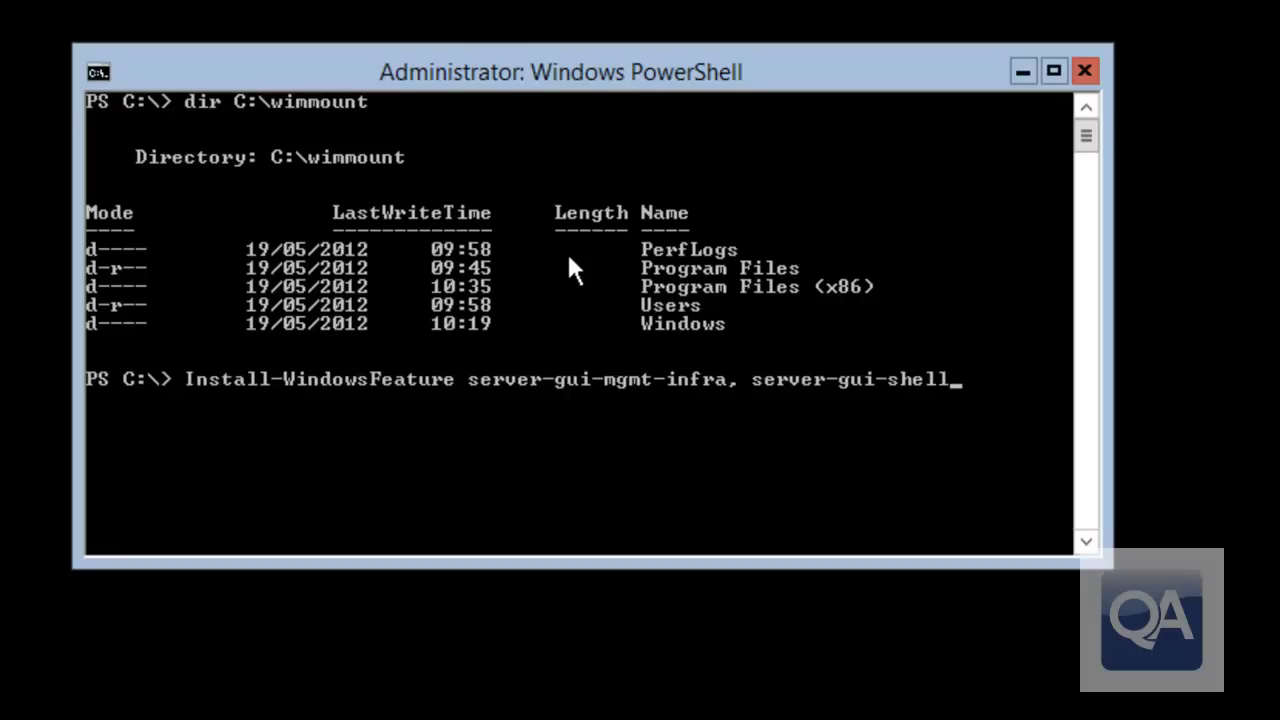
text( -source c:)
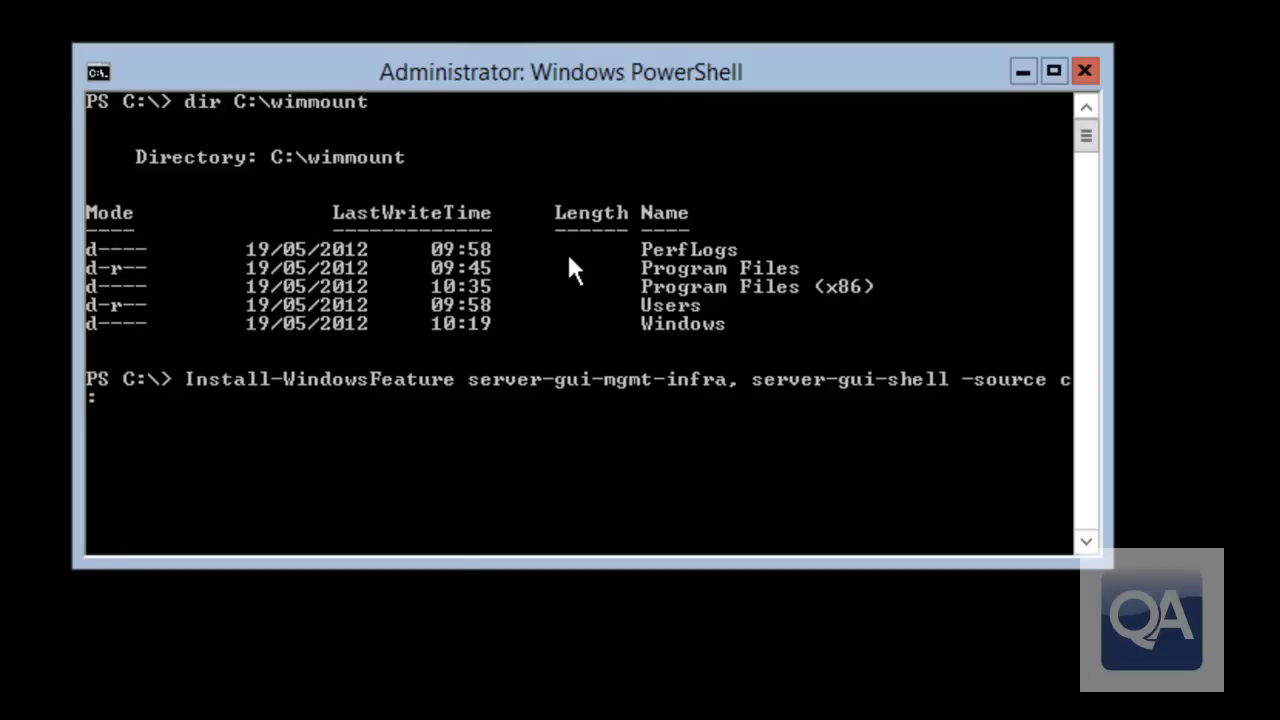
text(wimm)
key(Tab)
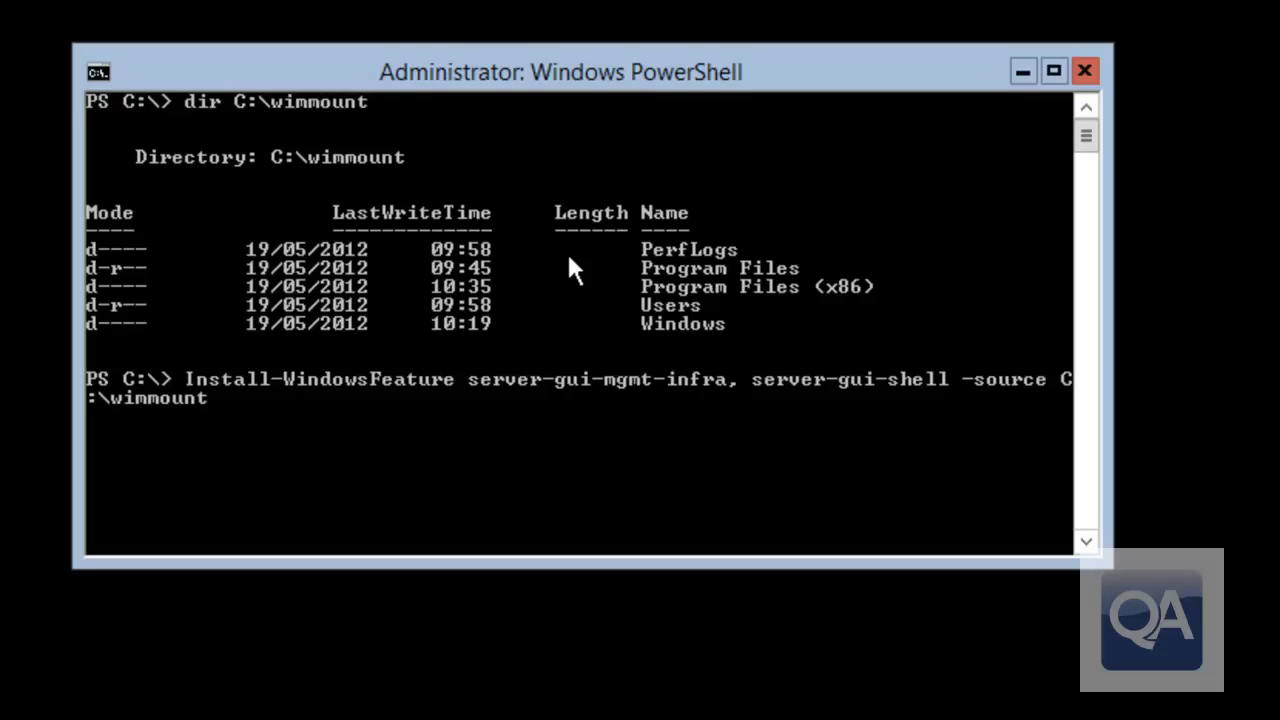
text(\wind)
key(Tab)
text(\winsxs)
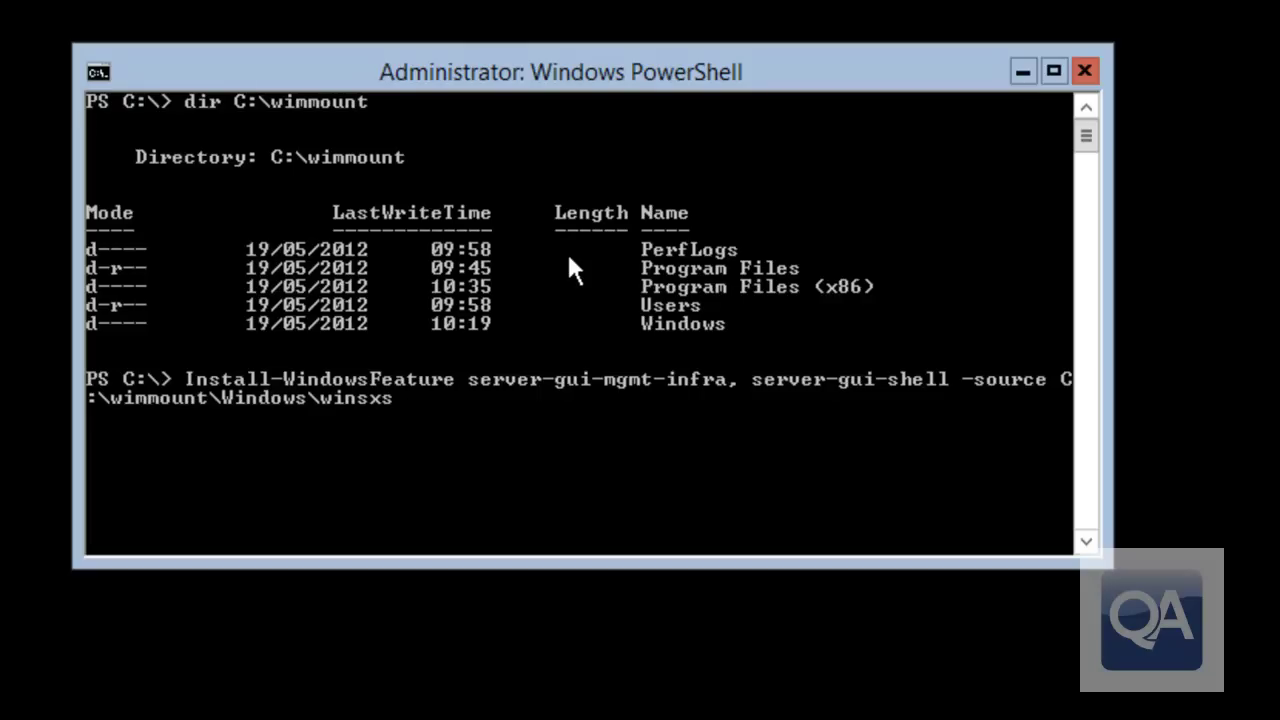
key(Return)
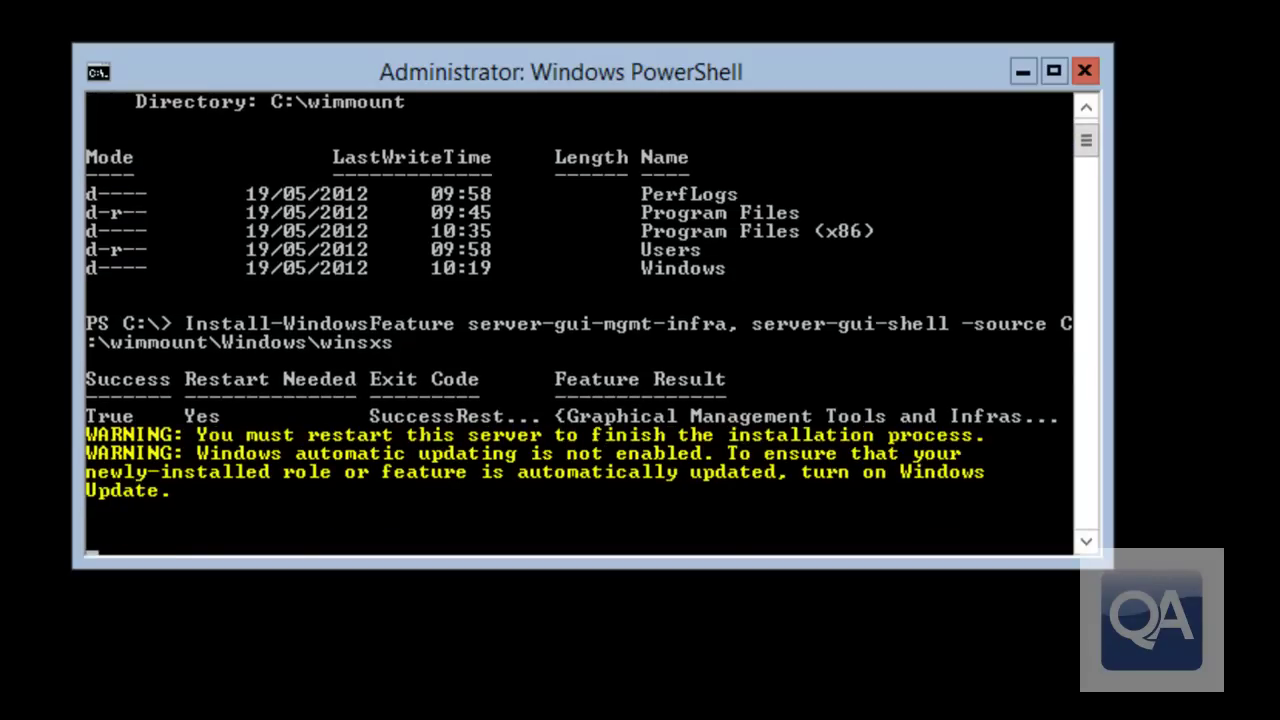
Restart the server immediately with shutdown /r /t 0
key(Up)
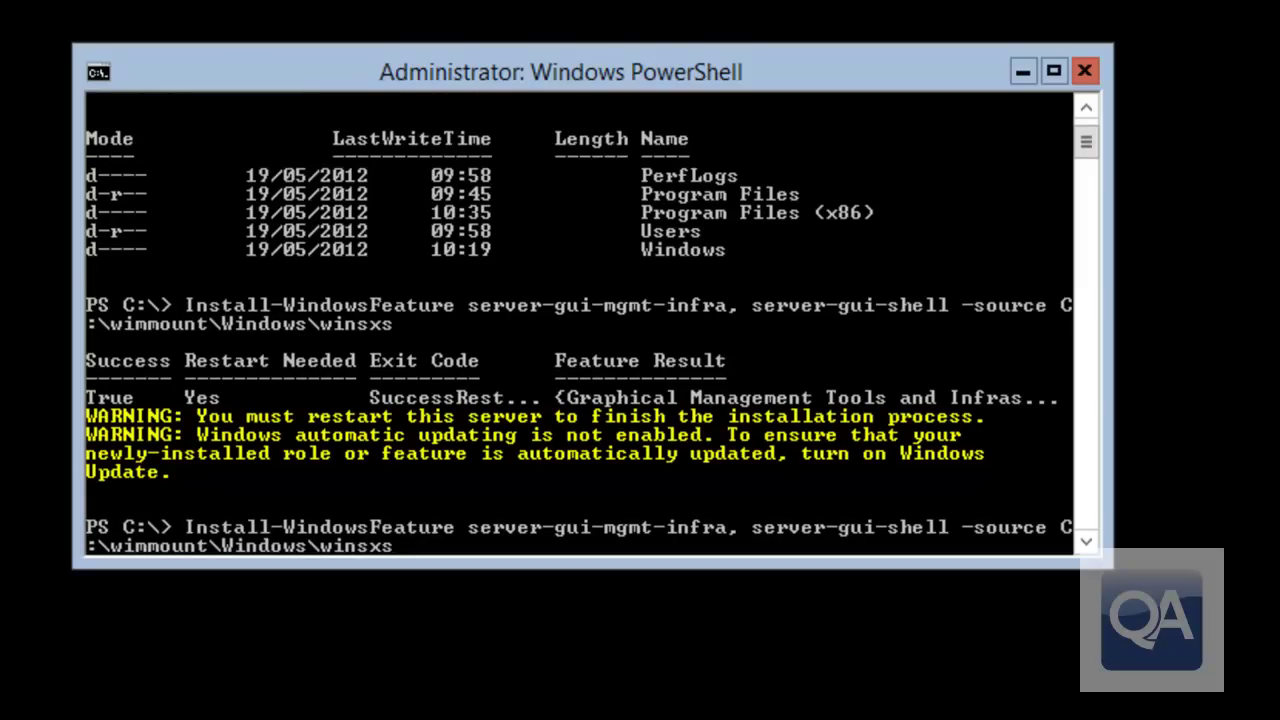
key(Escape)
text(sh)
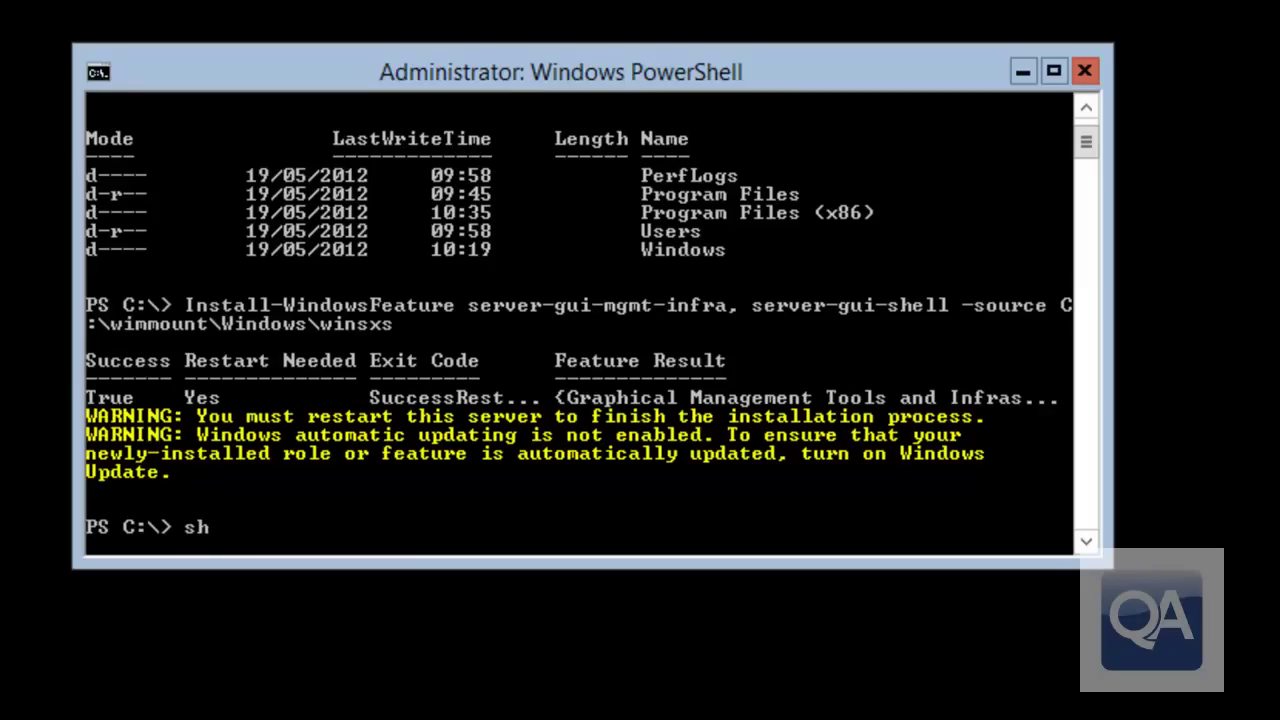
text(utdown /r /t 0)
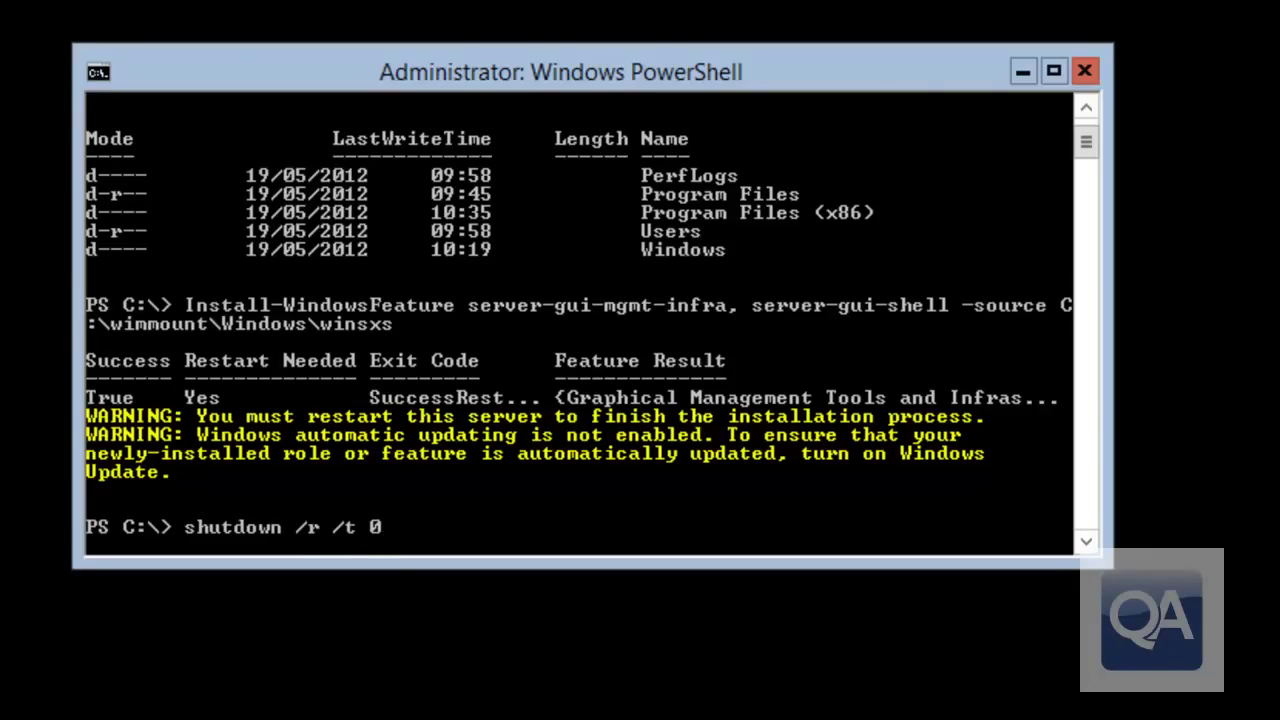
key(Return)
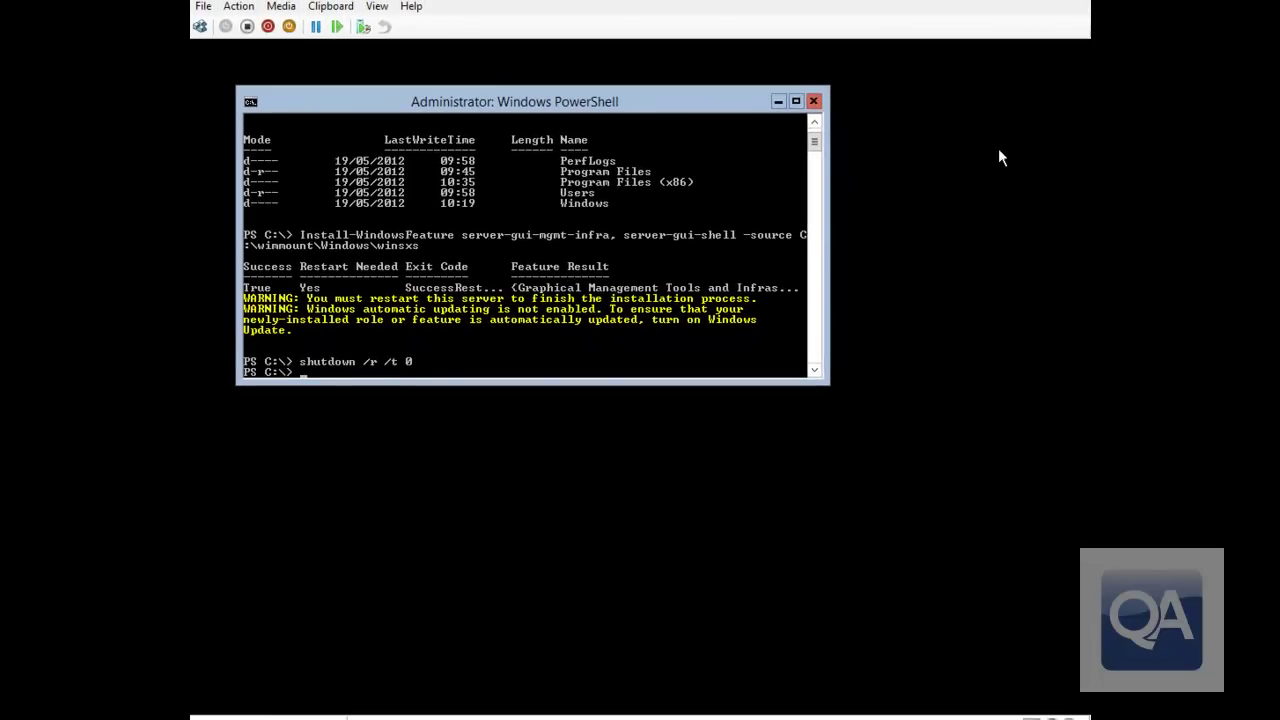
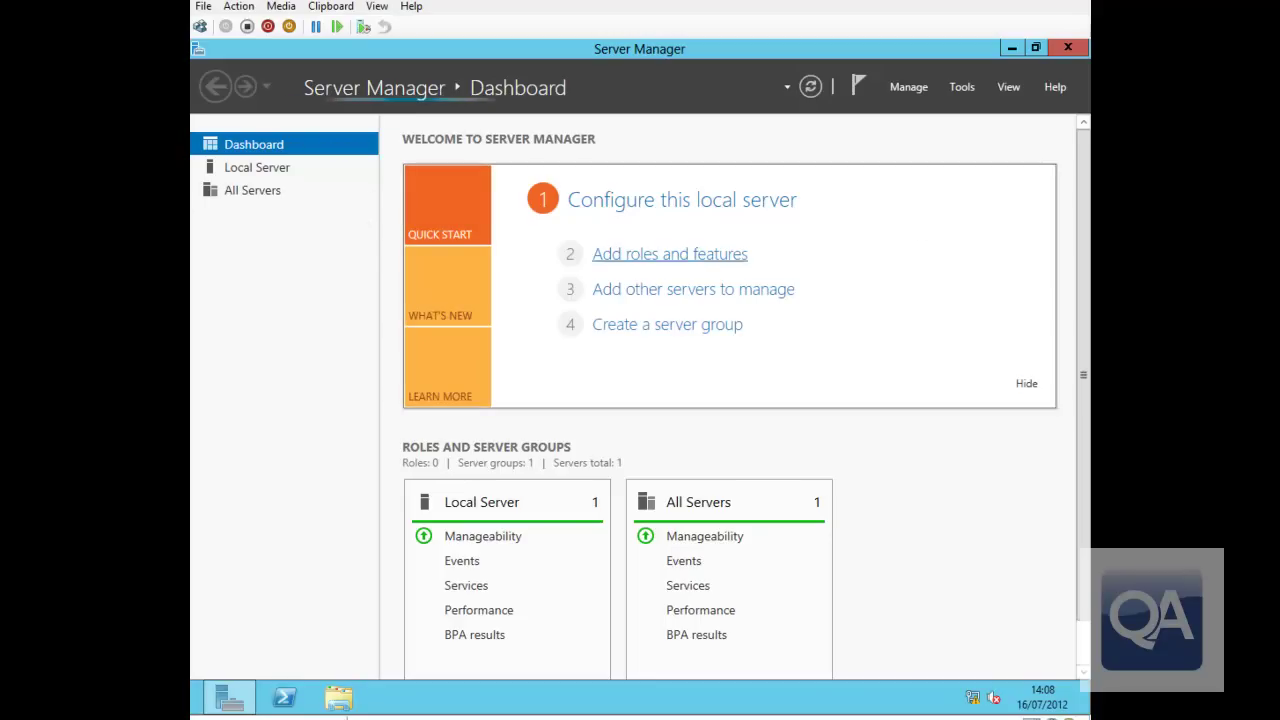
Launch Windows PowerShell from Tools and run Uninstall-WindowsFeature server-gui-shell -remove
click(962, 87)
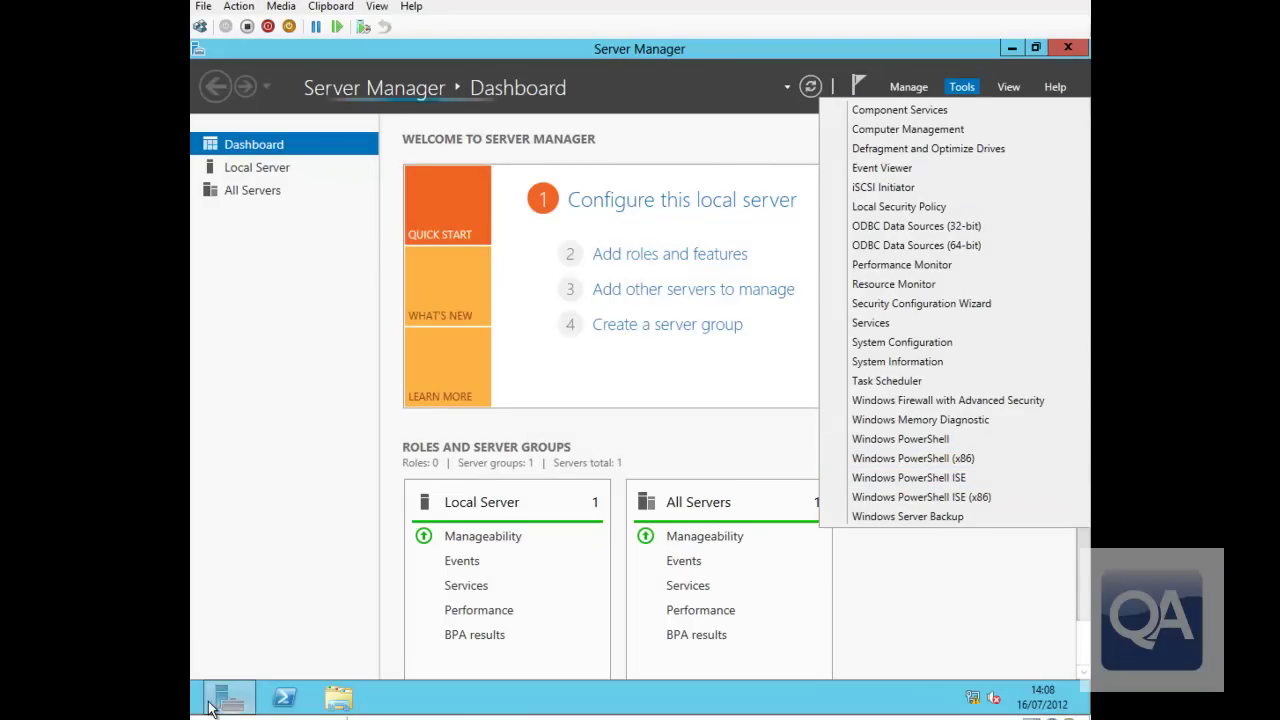
click(284, 697)
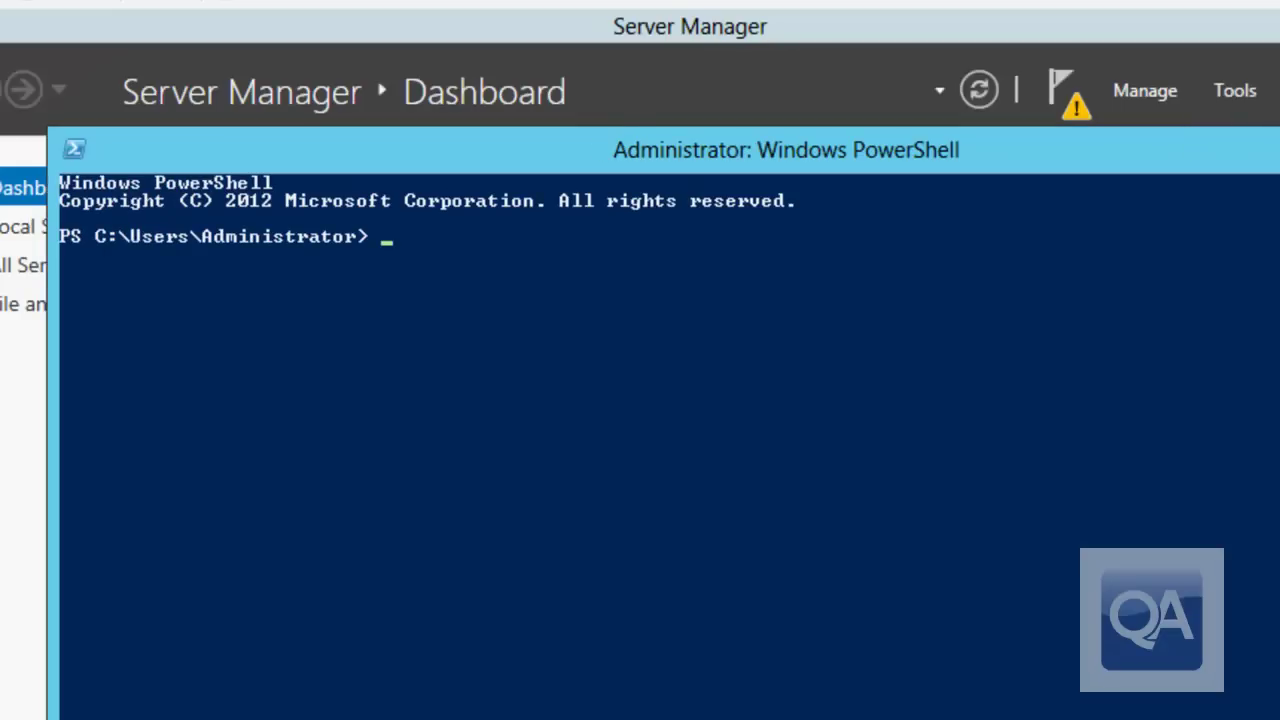
text(uninstall-win)
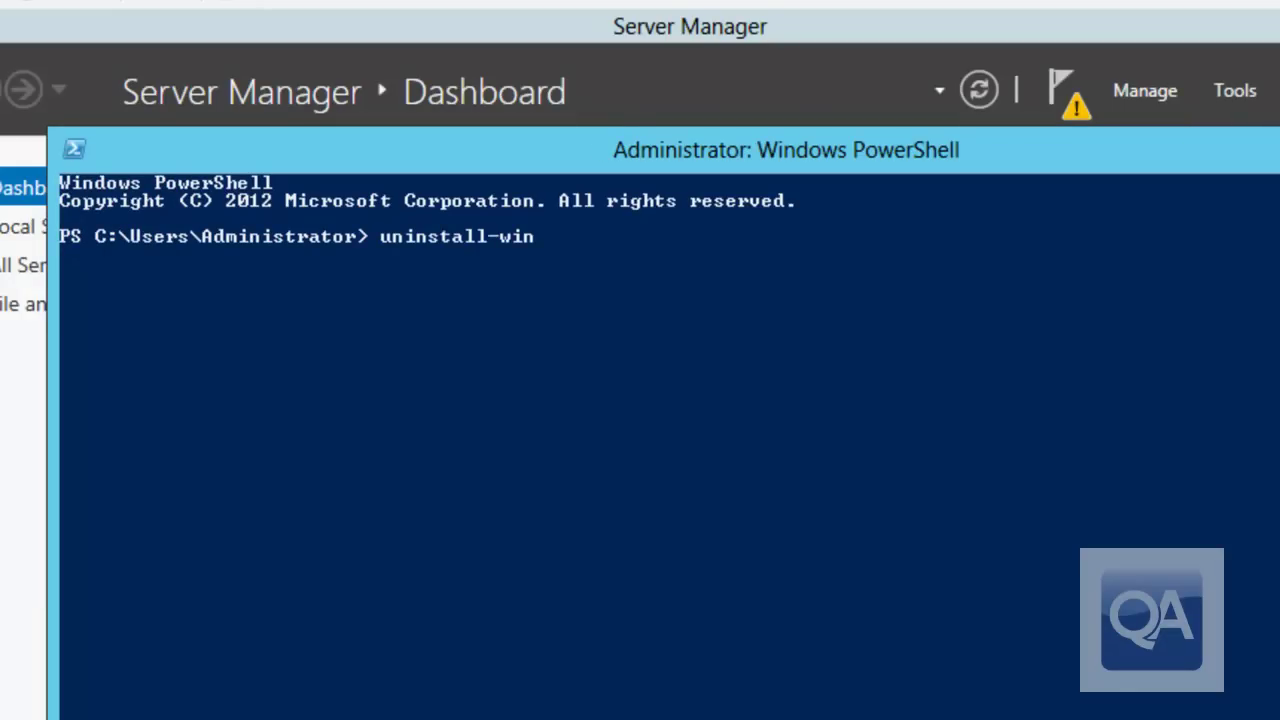
key(Tab)
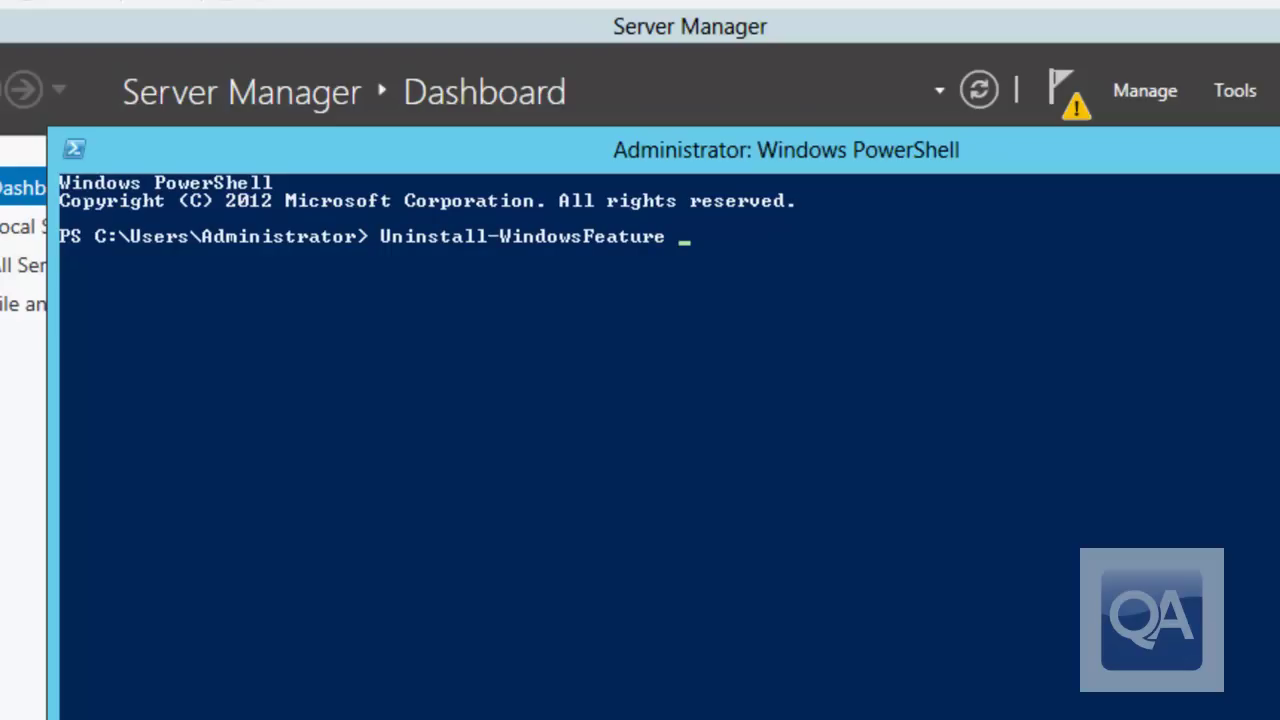
text(server-gui-shell -remo)
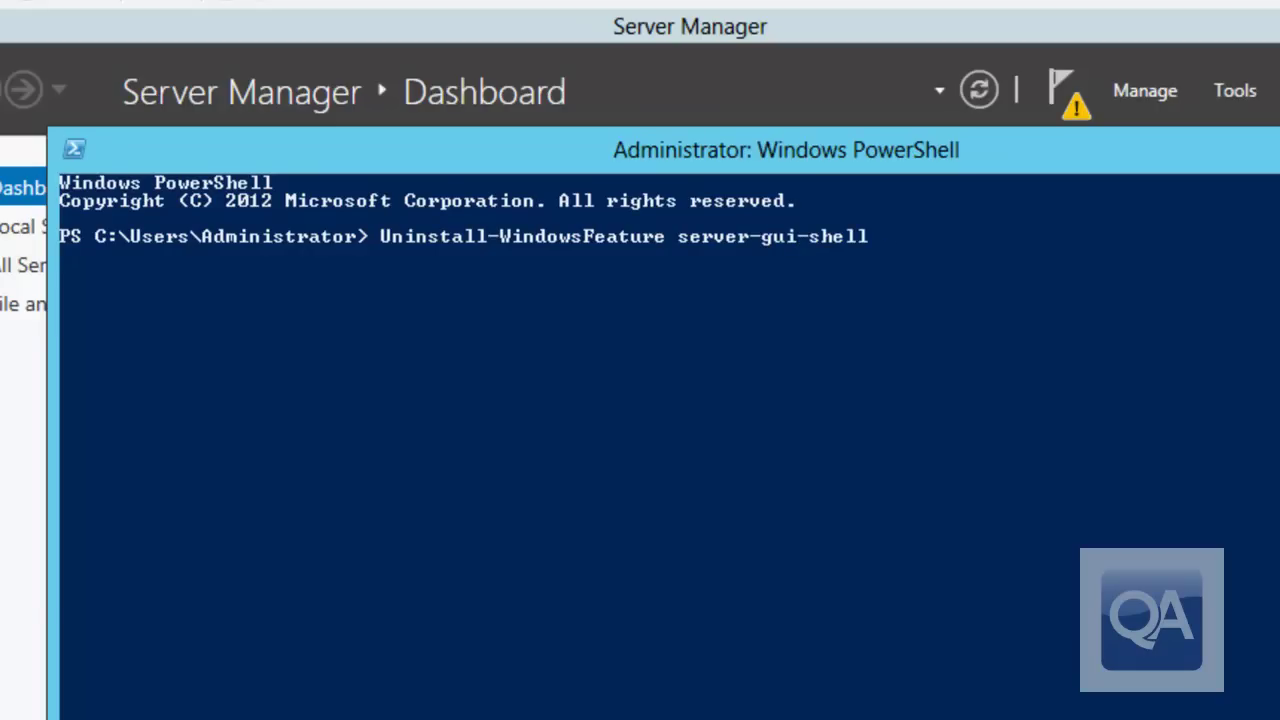
text(ve)
key(Return)
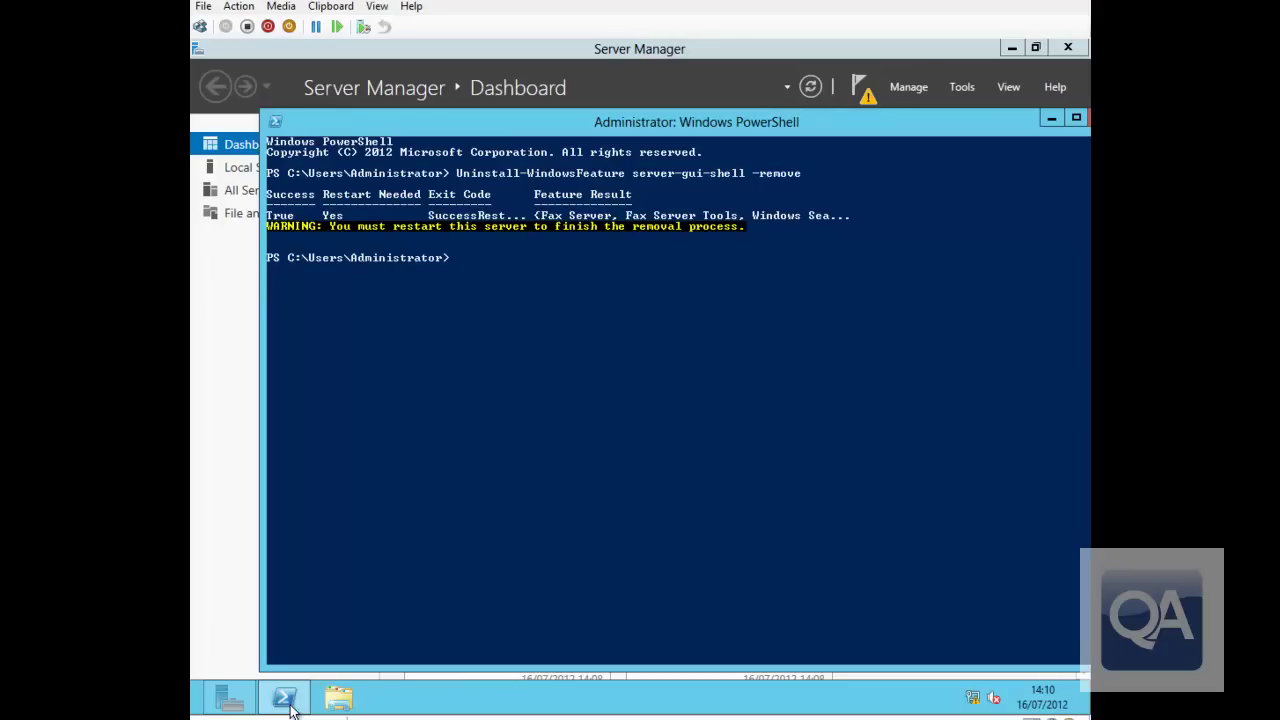
Run shutdown /r /t 0 to reboot, then sign in with the Administrator password
text(shutdowe)
key(BackSpace)
text(n /r /t 0)
key(Return)
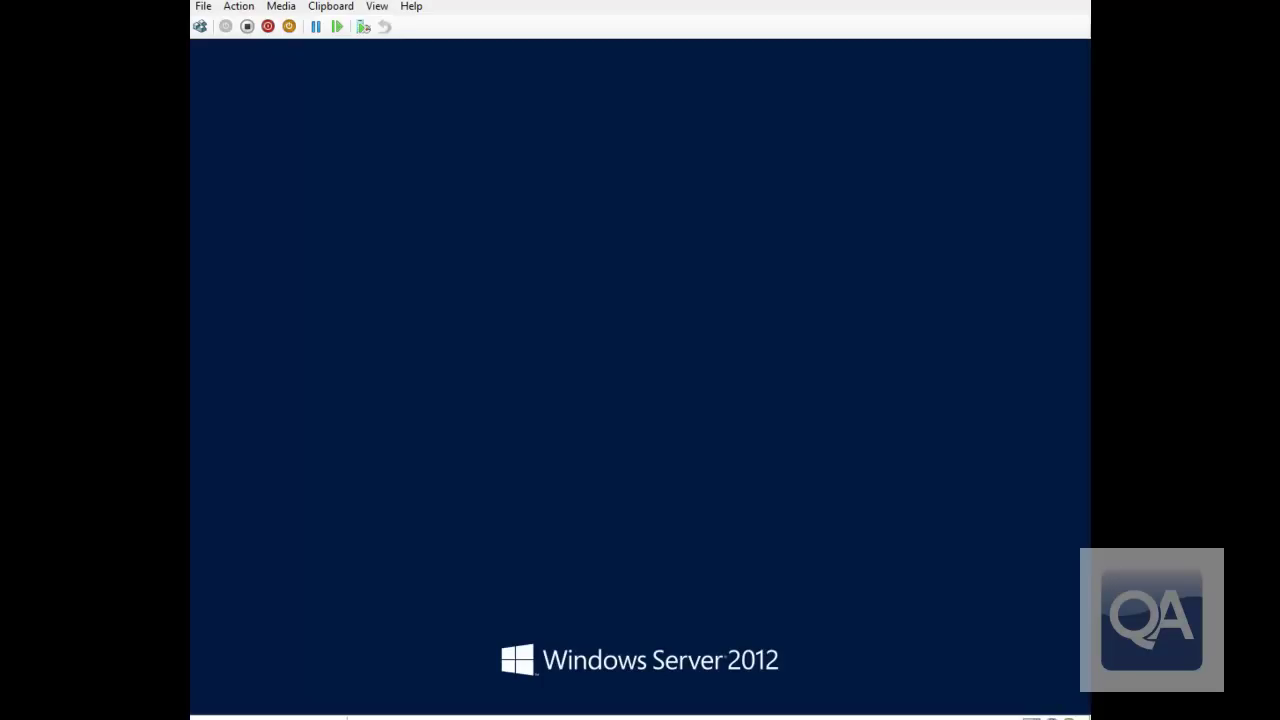
text(••••••••)
key(Return)
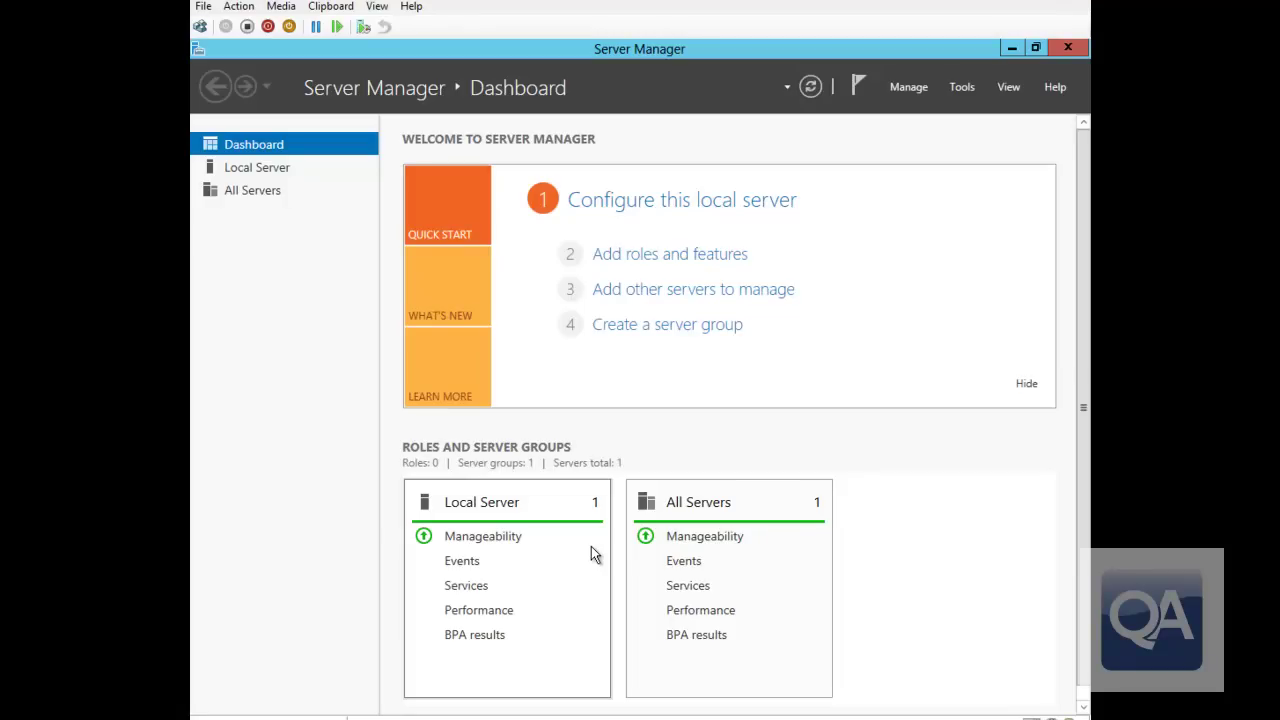
Open and close the Services console, then look through the Manage and View menus
click(967, 86)
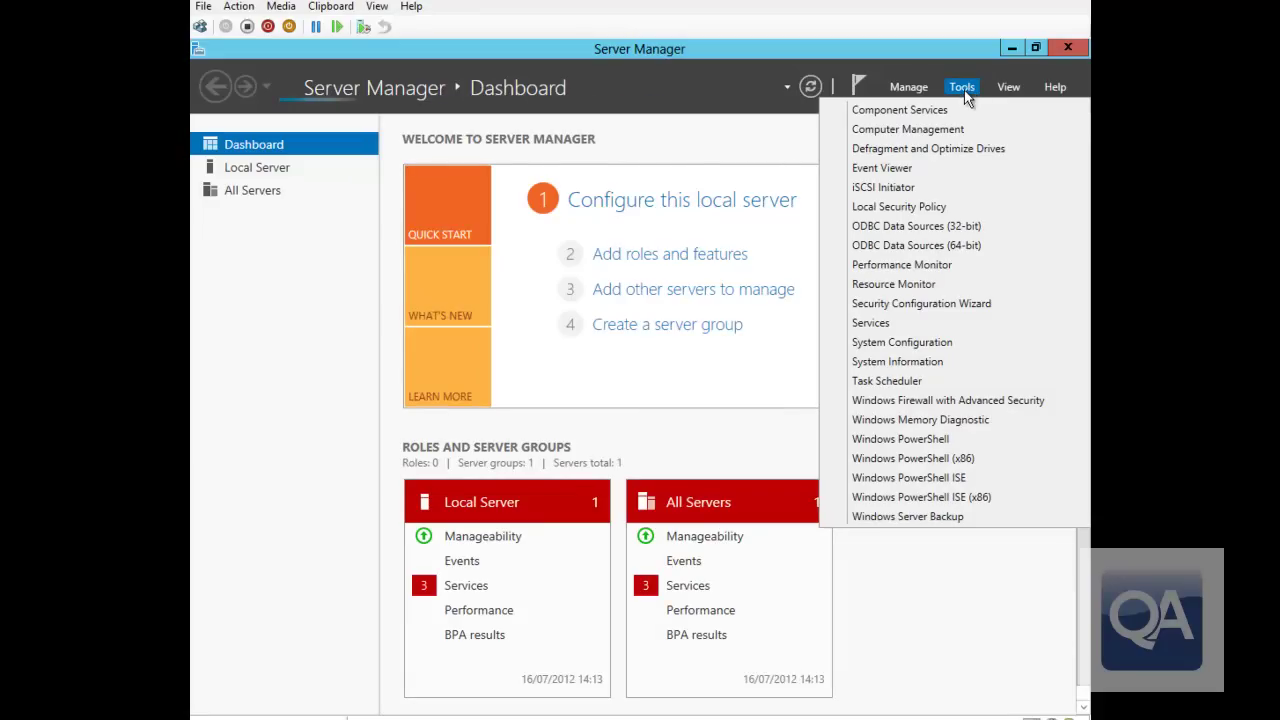
click(885, 325)
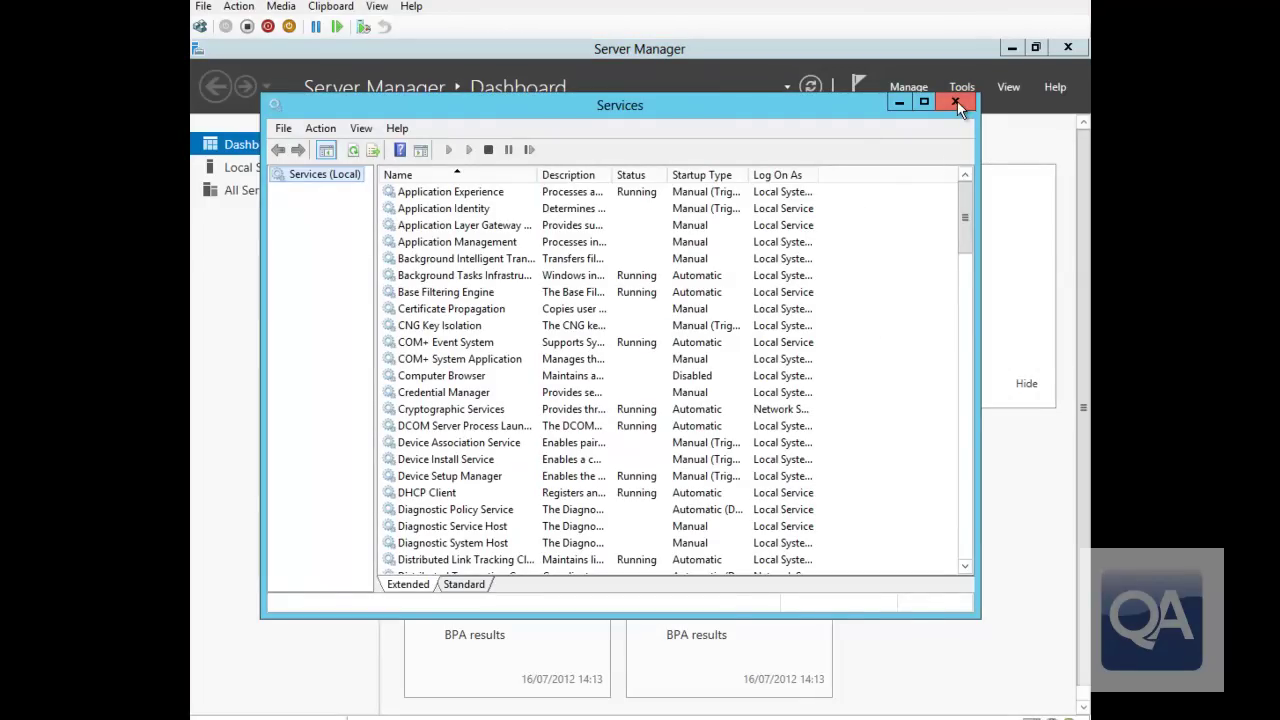
click(957, 104)
click(909, 88)
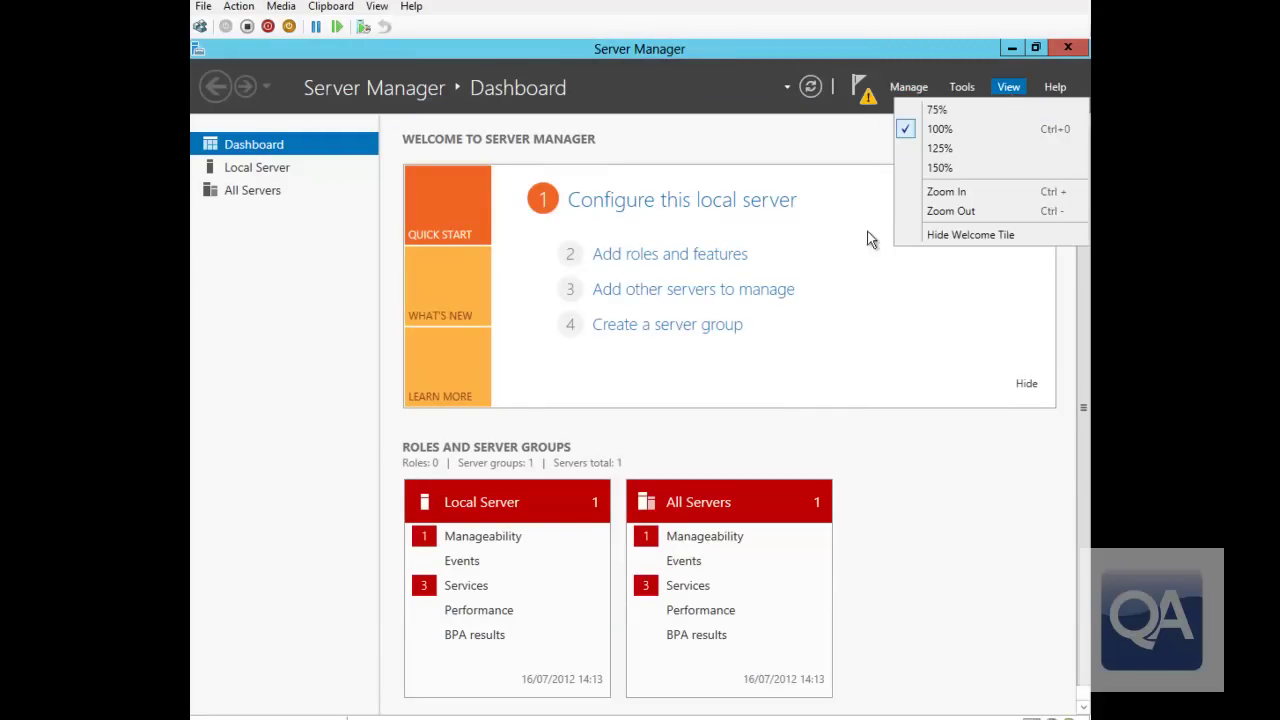
click(864, 281)
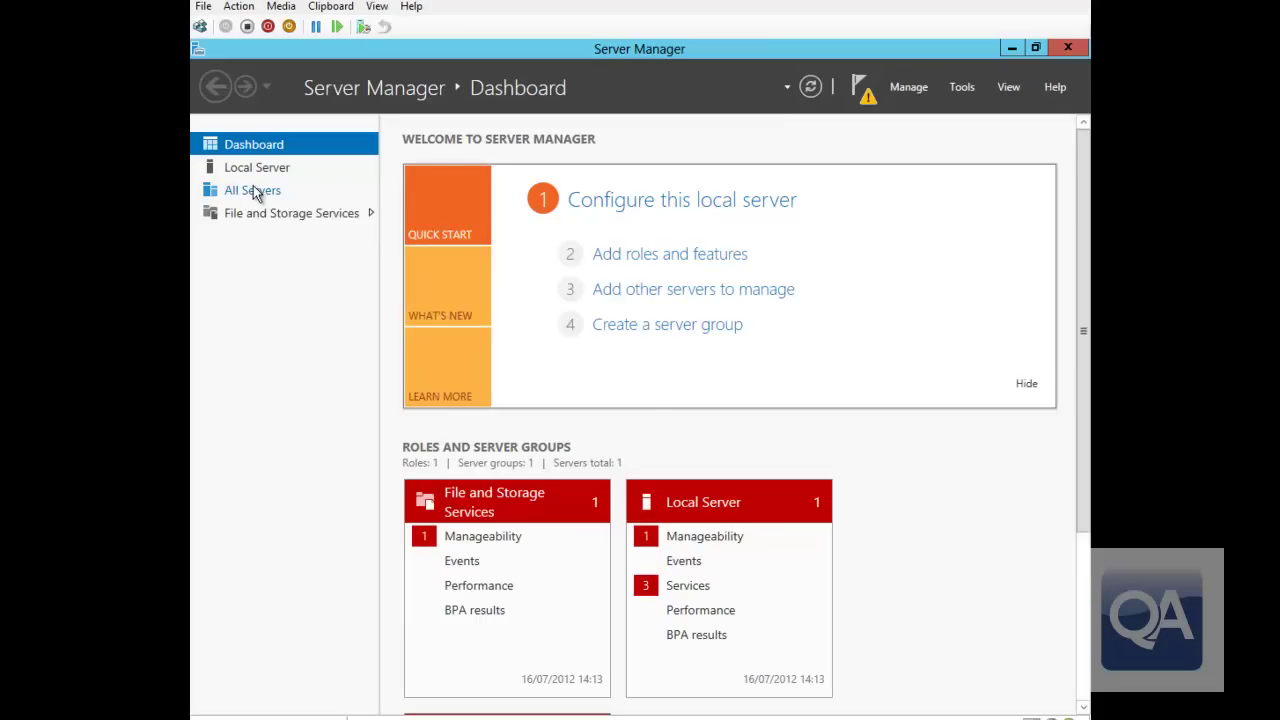
Check the local server on the File and Storage Services Servers page, then minimise Server Manager
click(253, 213)
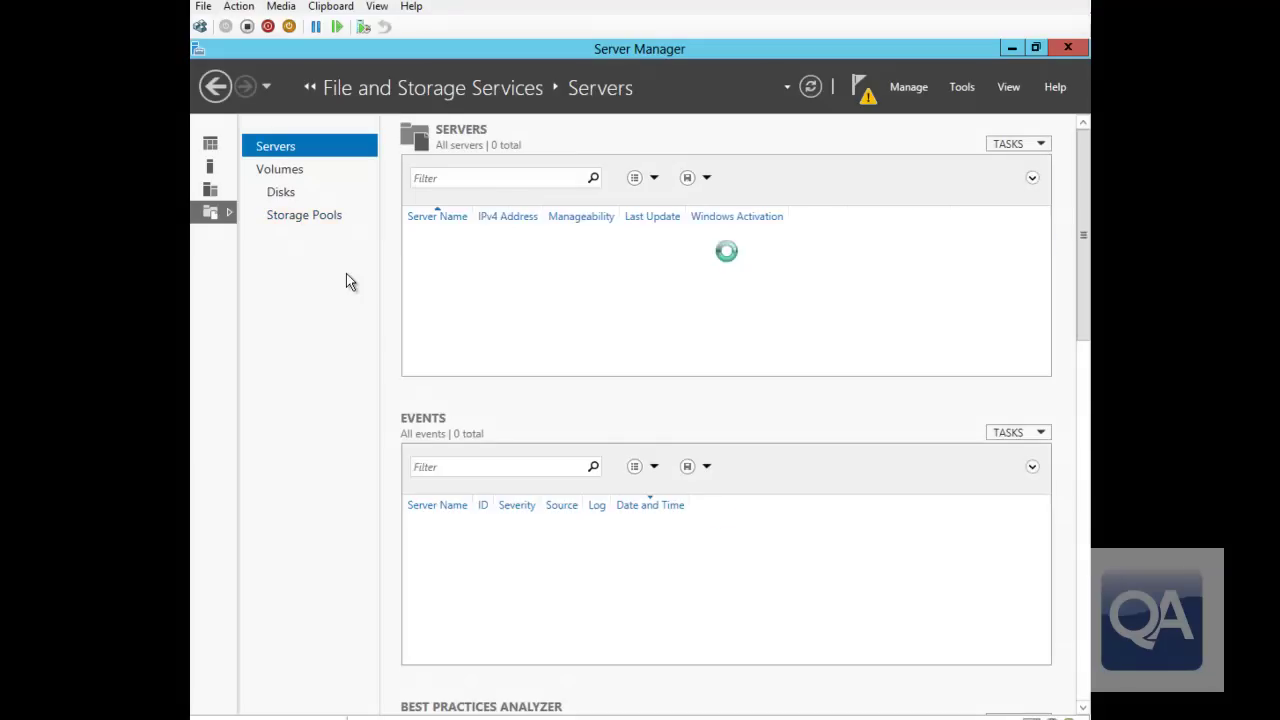
right_click(476, 246)
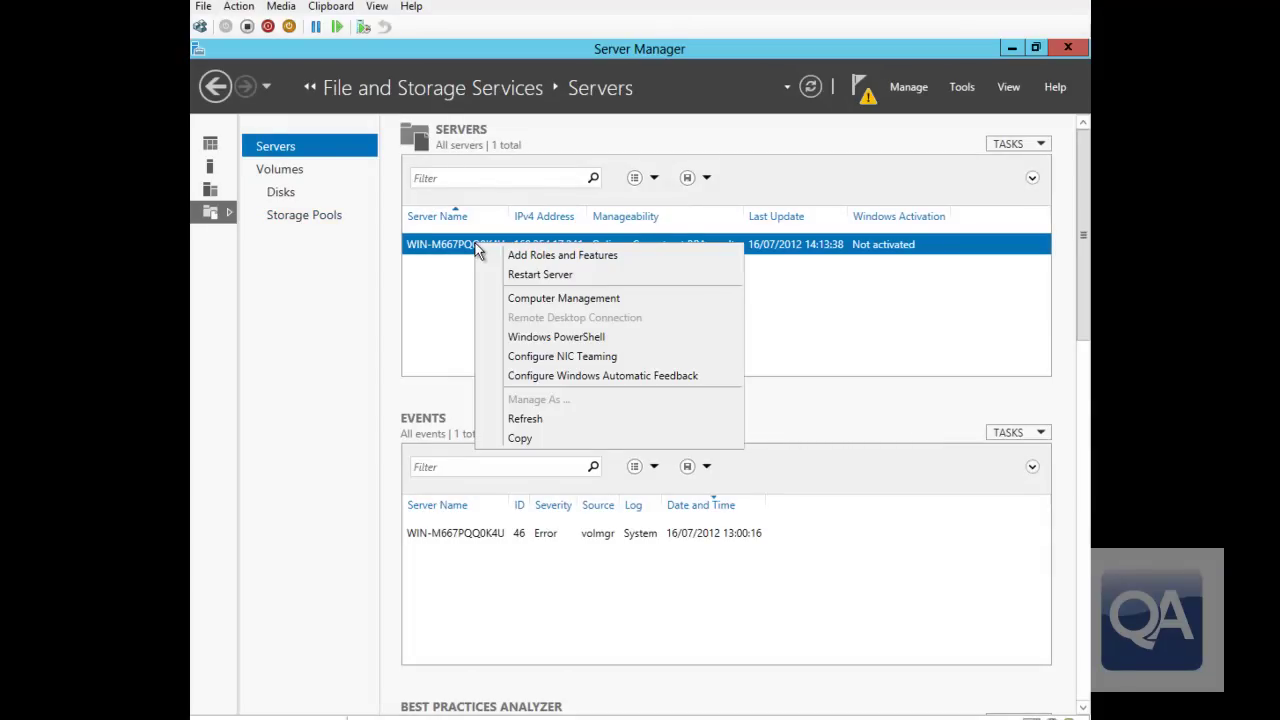
click(447, 314)
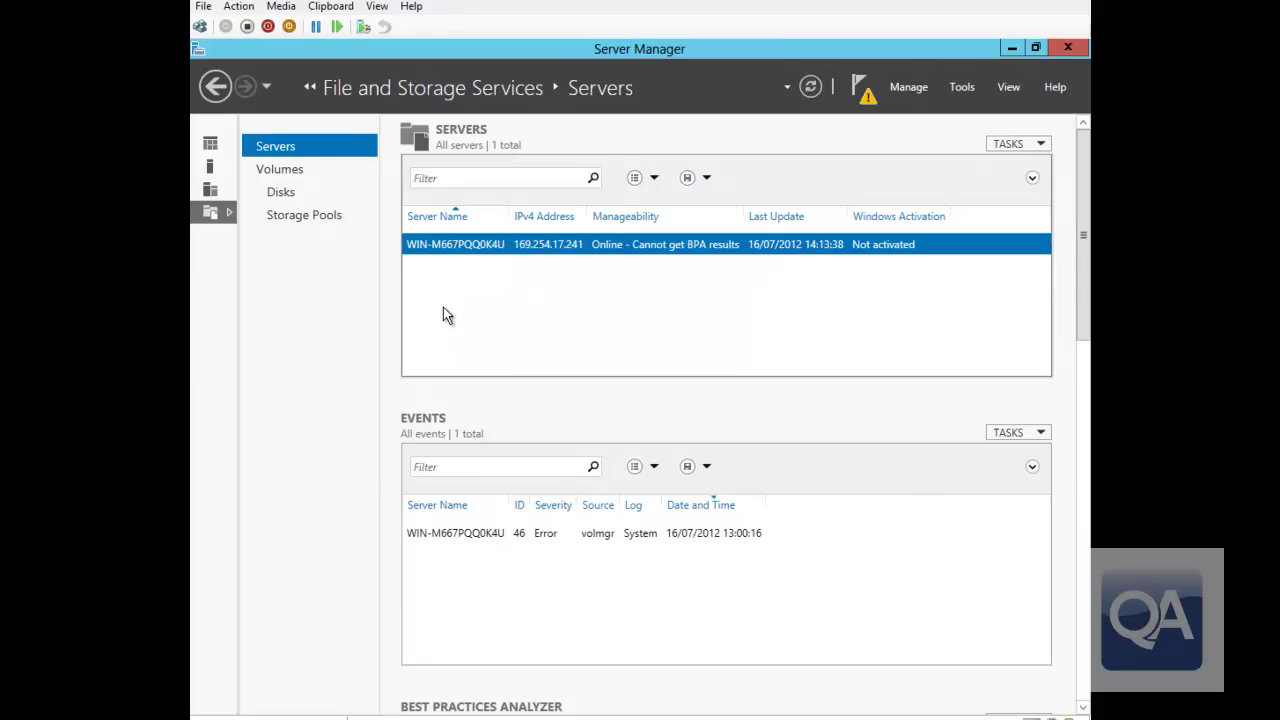
click(1013, 52)
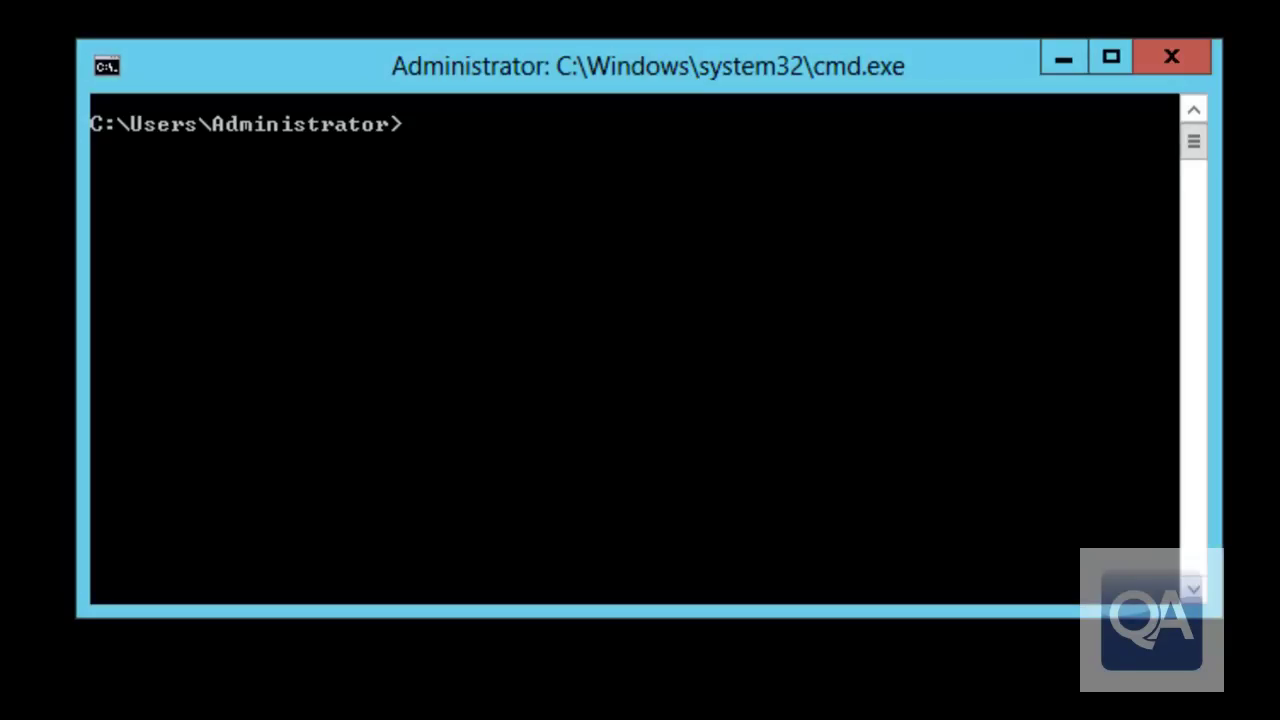
Reopen Server Manager with servermanager.exe, minimise it, and start powershell at the prompt
text(ser)
text(vermanage)
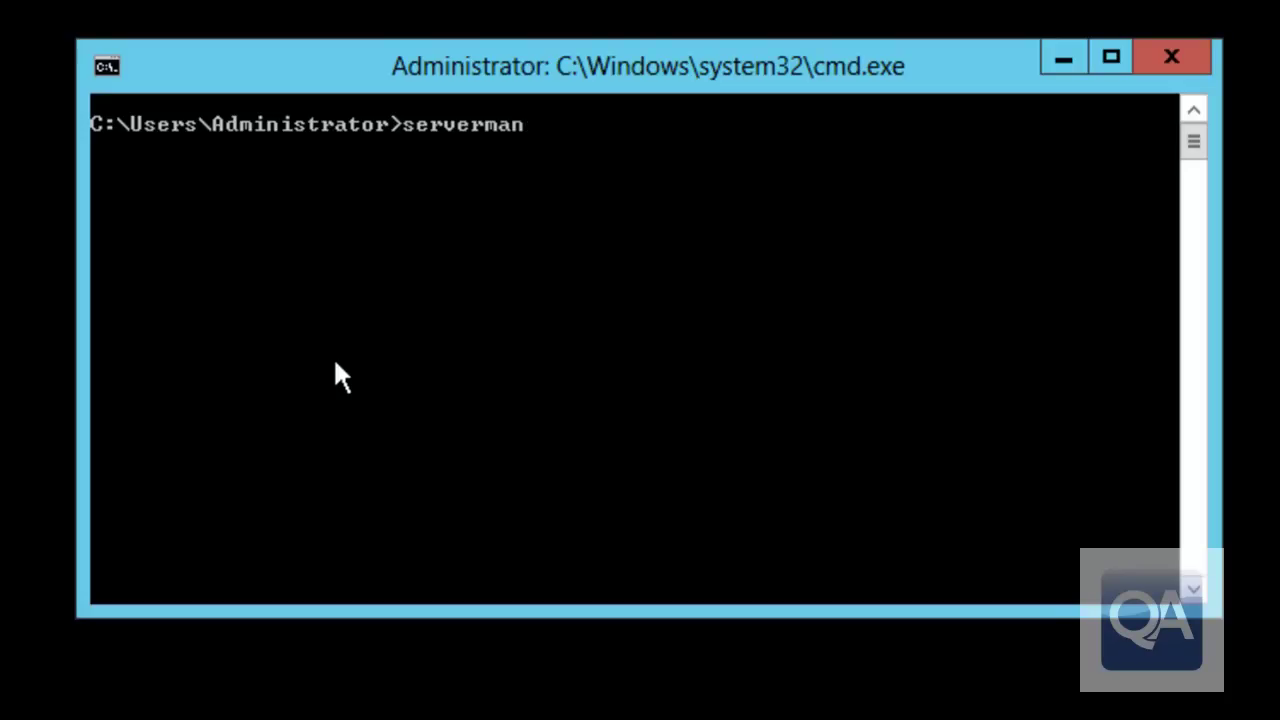
text(r.exe)
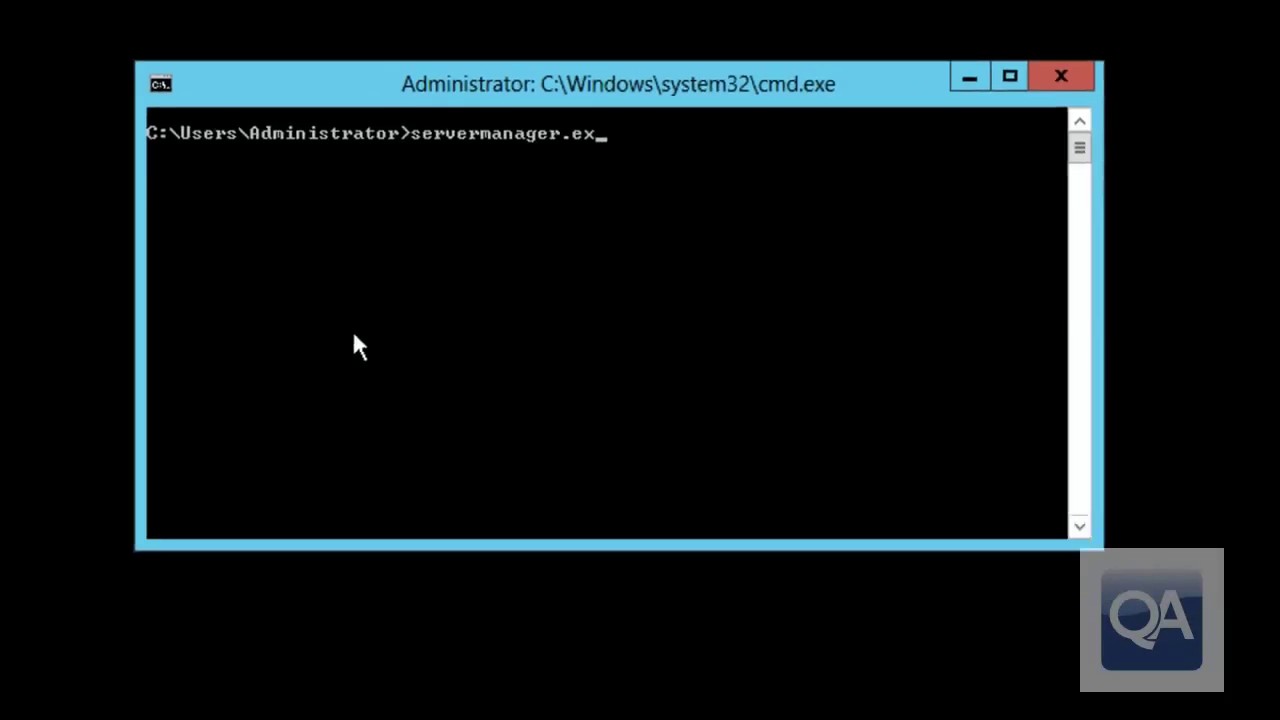
key(Return)
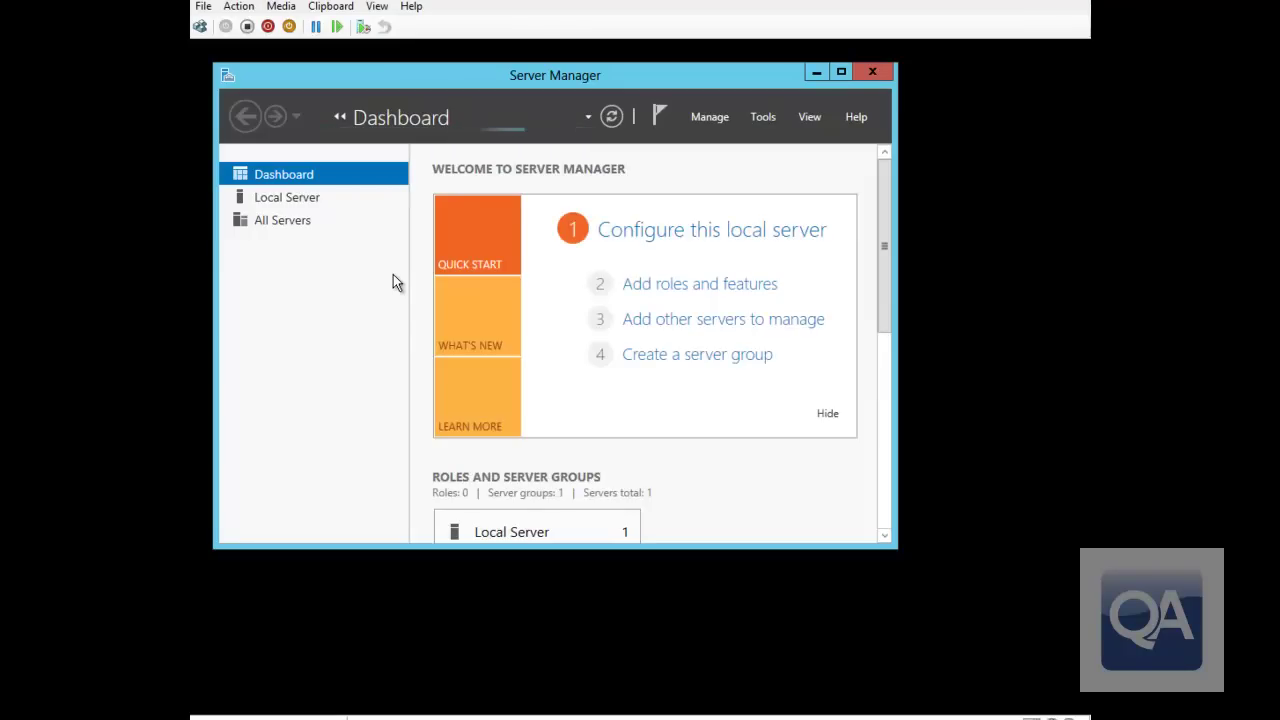
click(817, 73)
text(powershell)
key(Return)
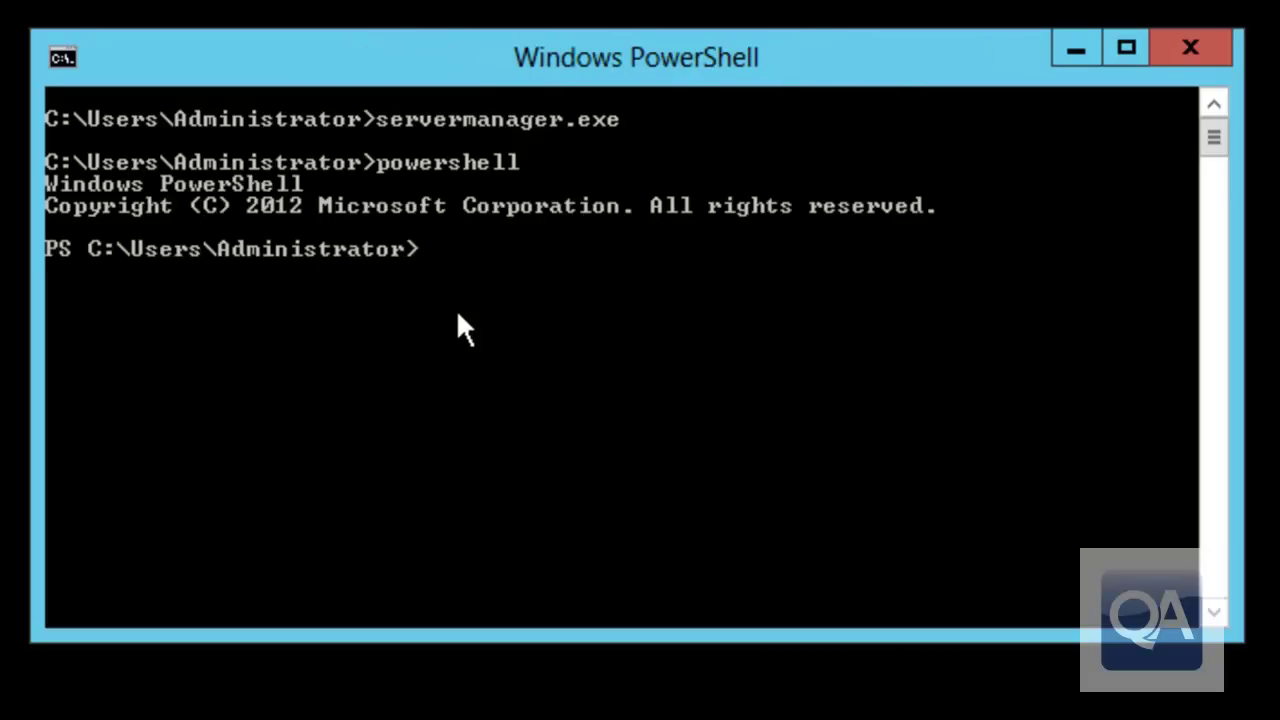
Run Uninstall-WindowsFeature server-gui-mgmt-infra, then reboot with shutdown /r /t 0
text(uninstall-)
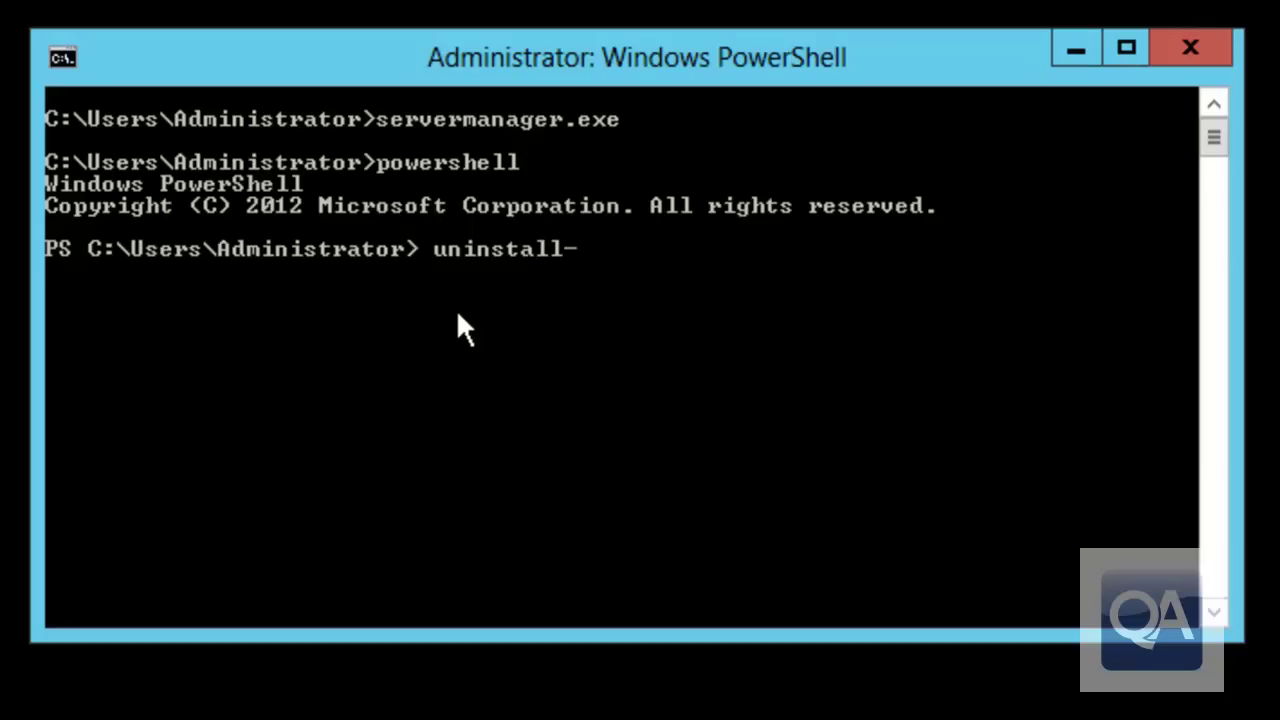
text(windows)
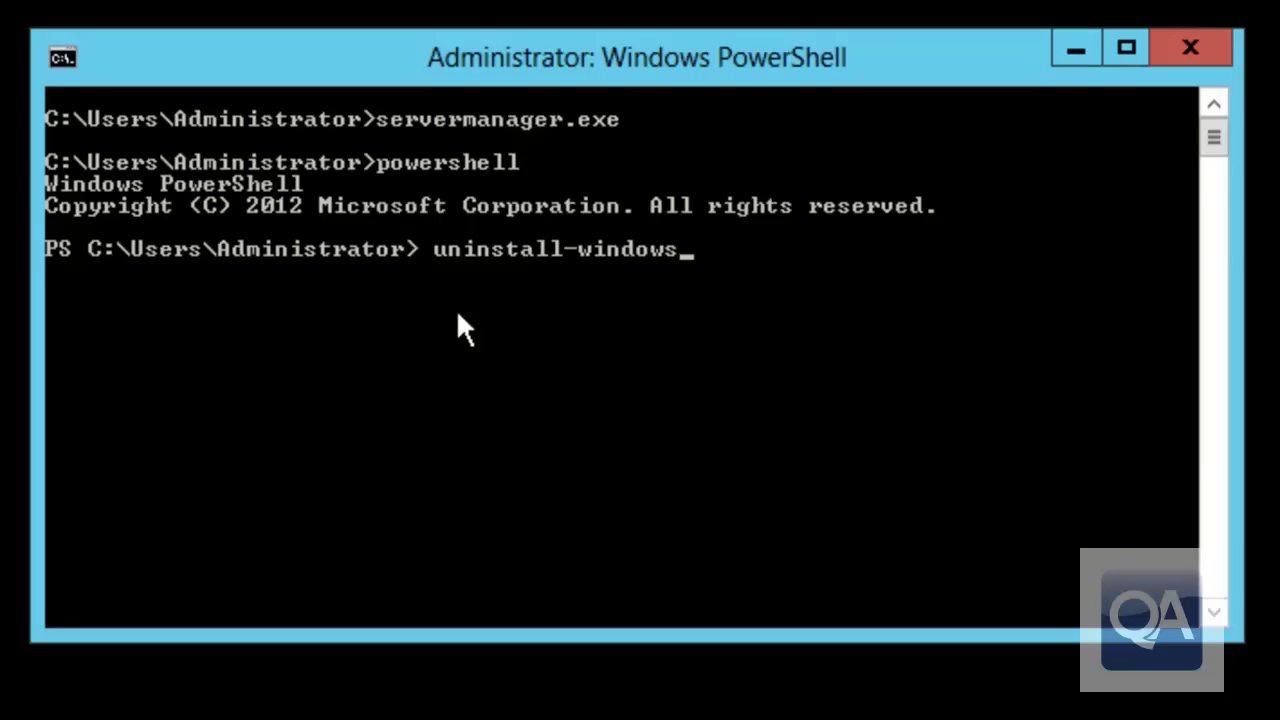
key(Tab)
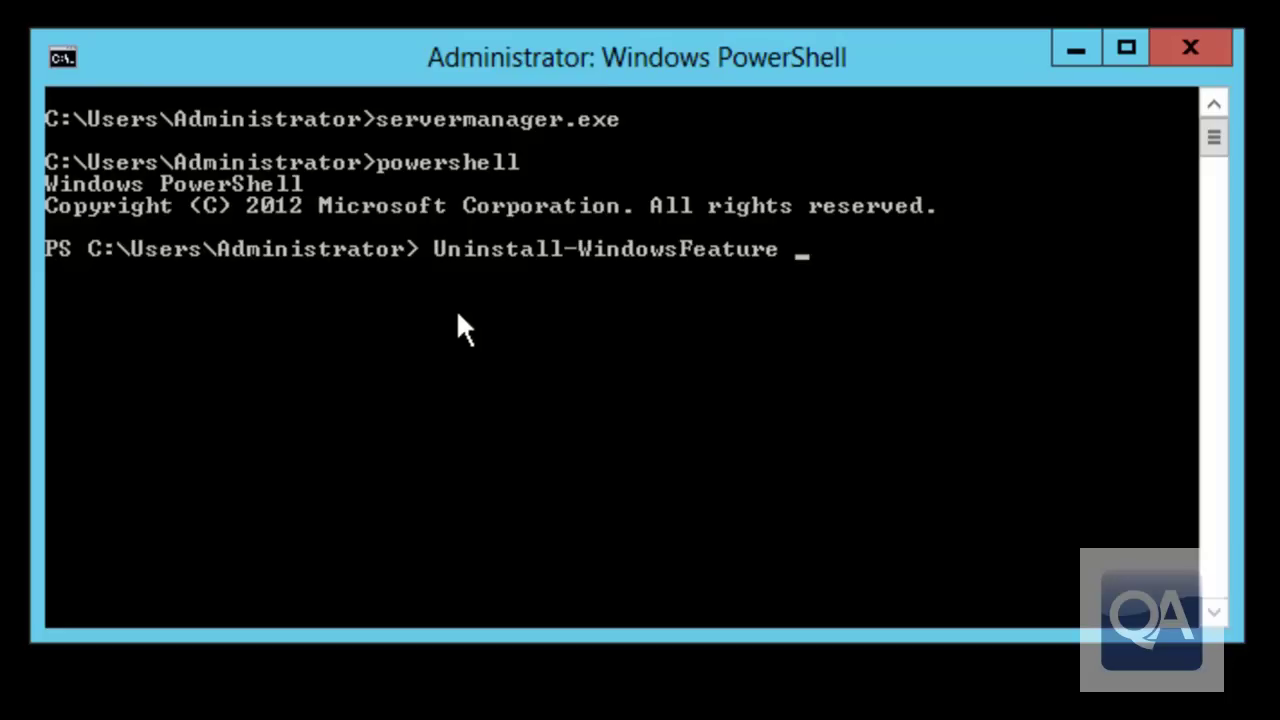
text(server-)
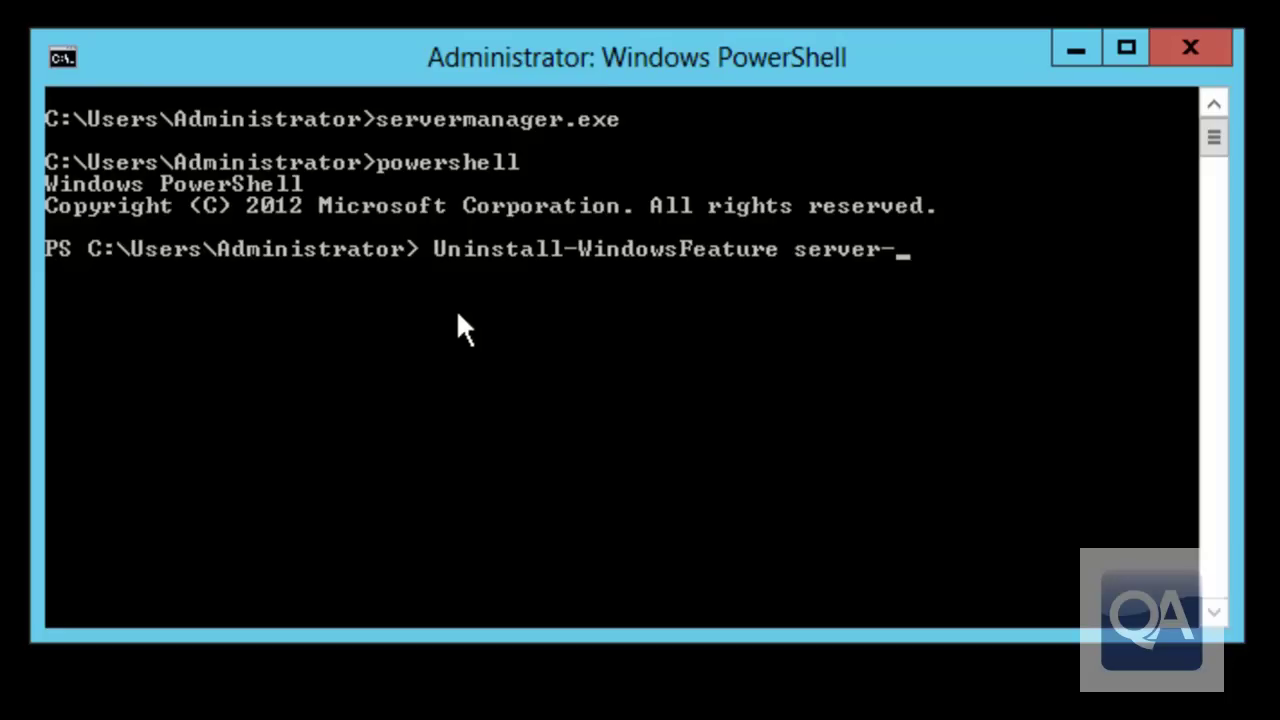
text(gui-mgmt)
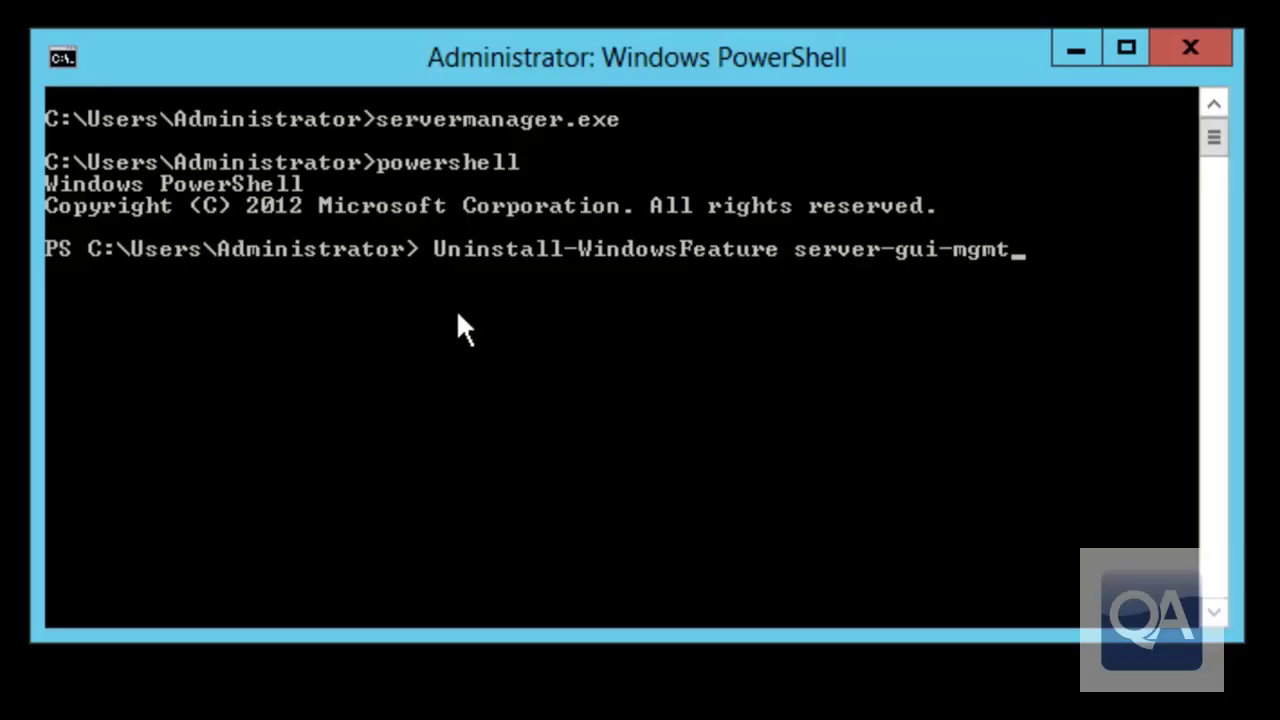
text(-infra)
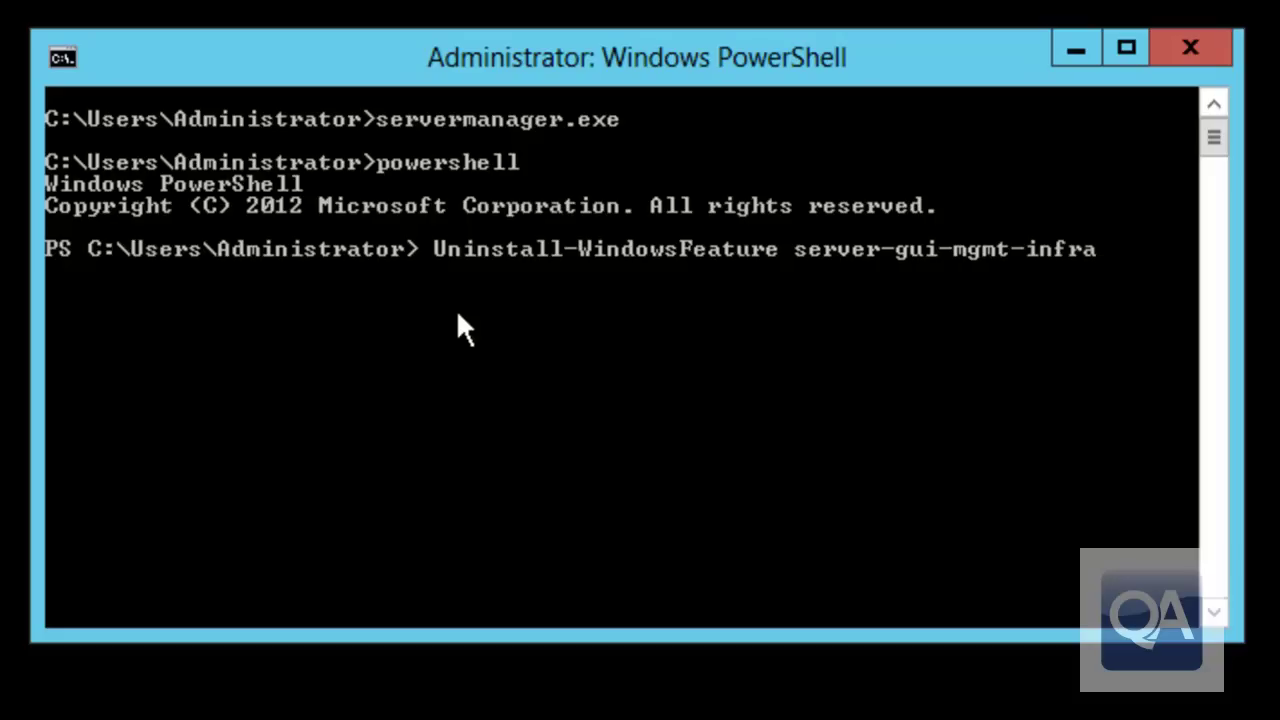
key(Return)
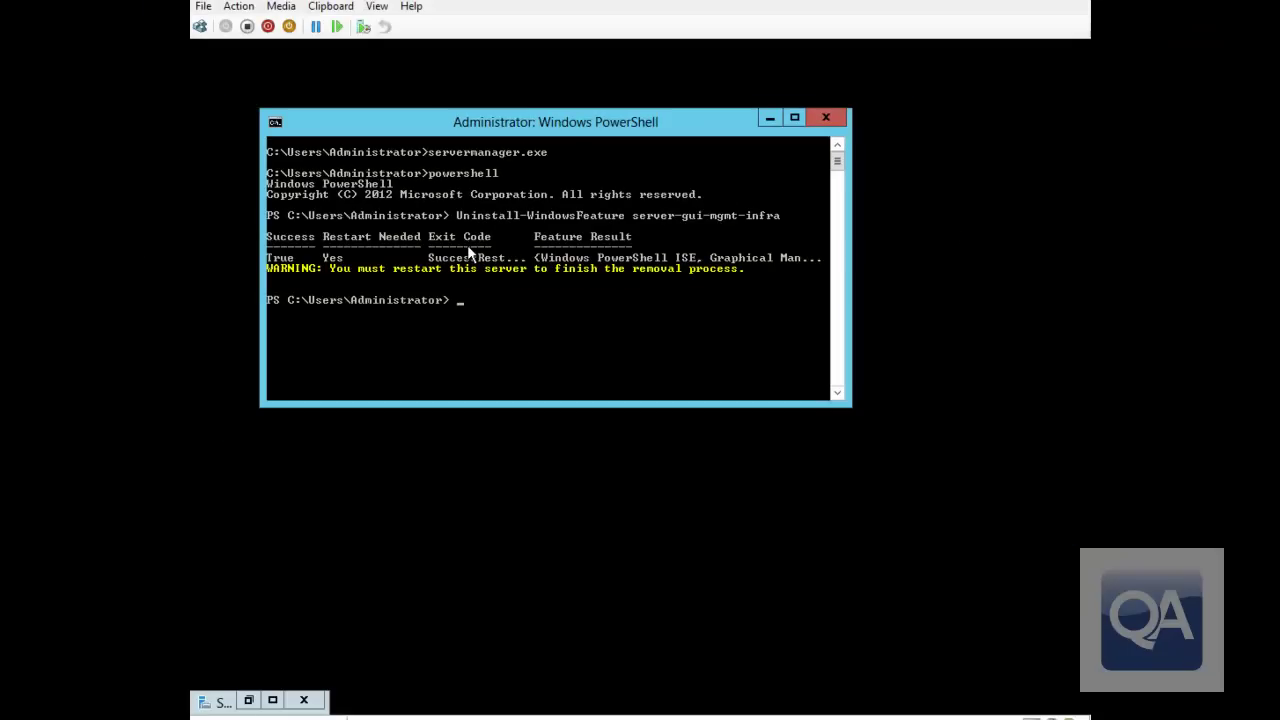
text(shutdown /r /t 0)
key(Return)
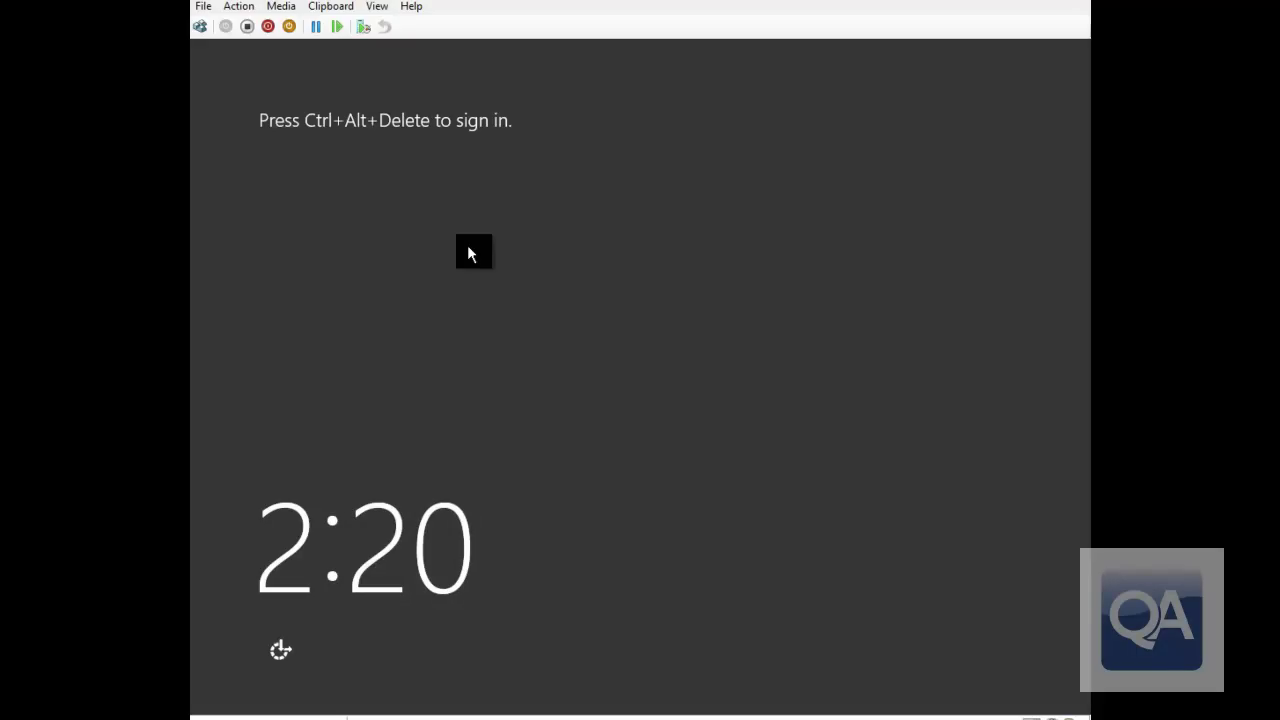
Sign in with the Administrator password and run servermanager, which is no longer recognized
key(ctrl+alt+End)
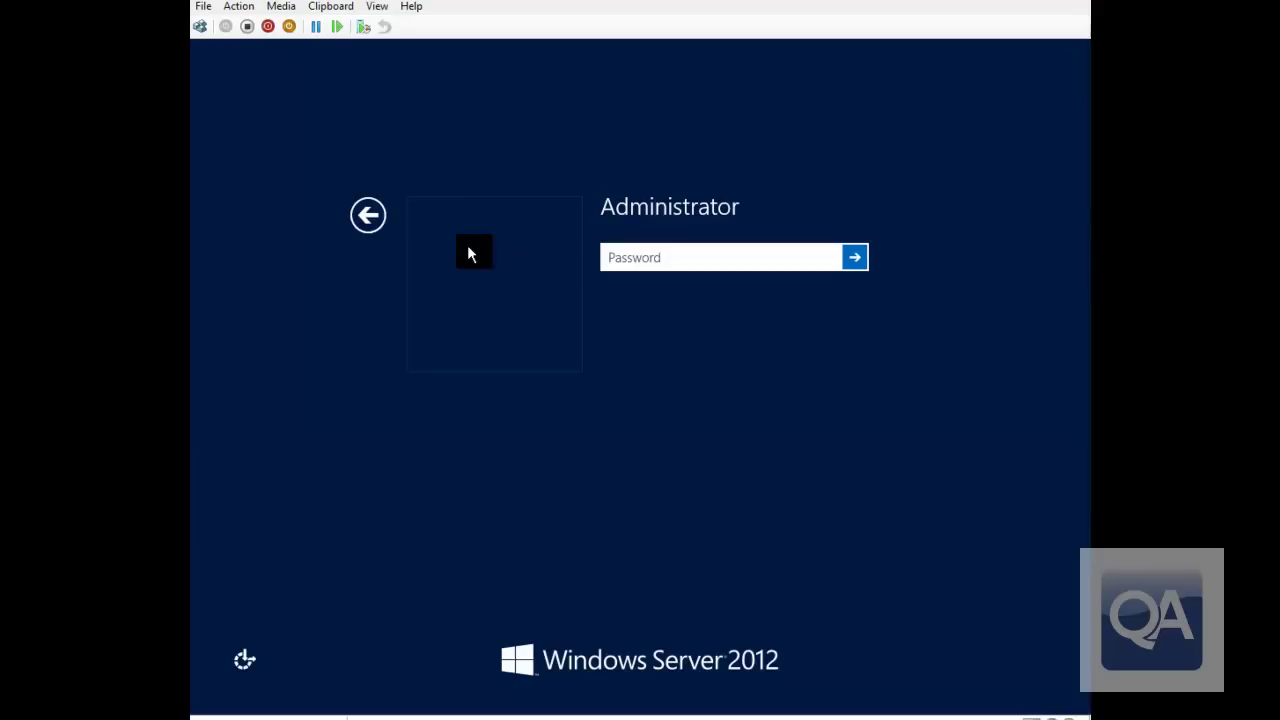
key(Return)
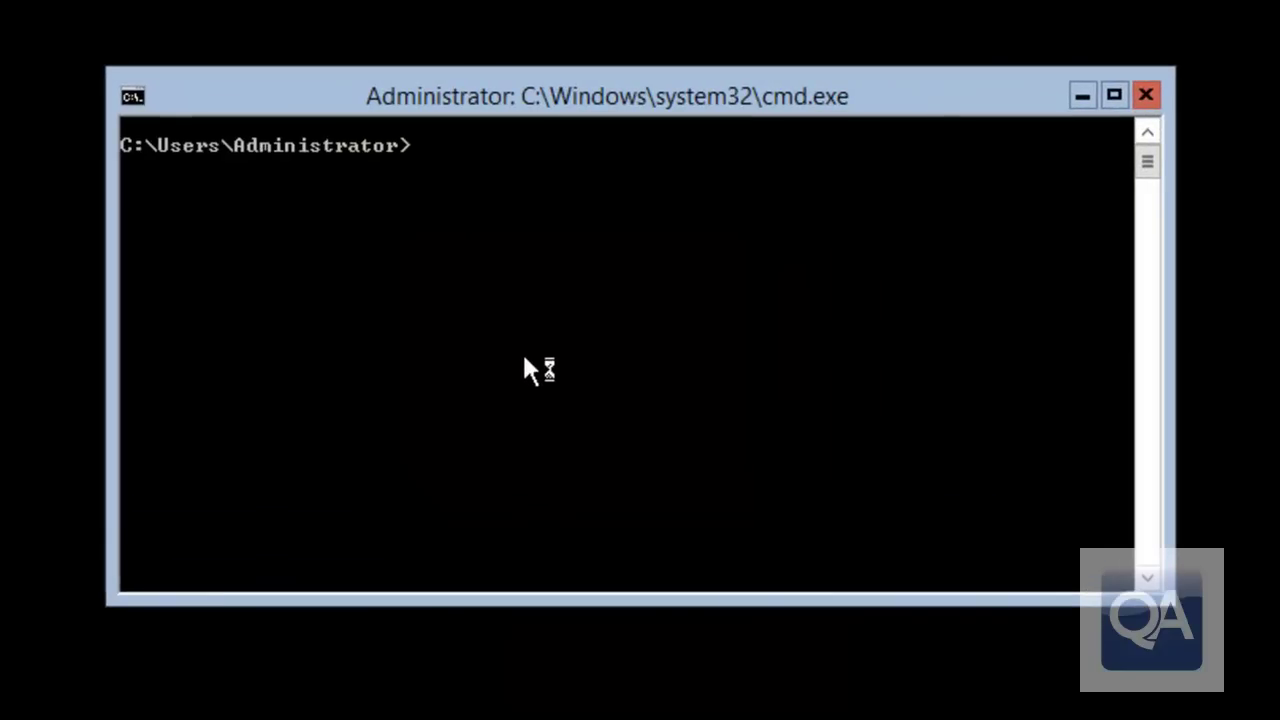
text(serverman)
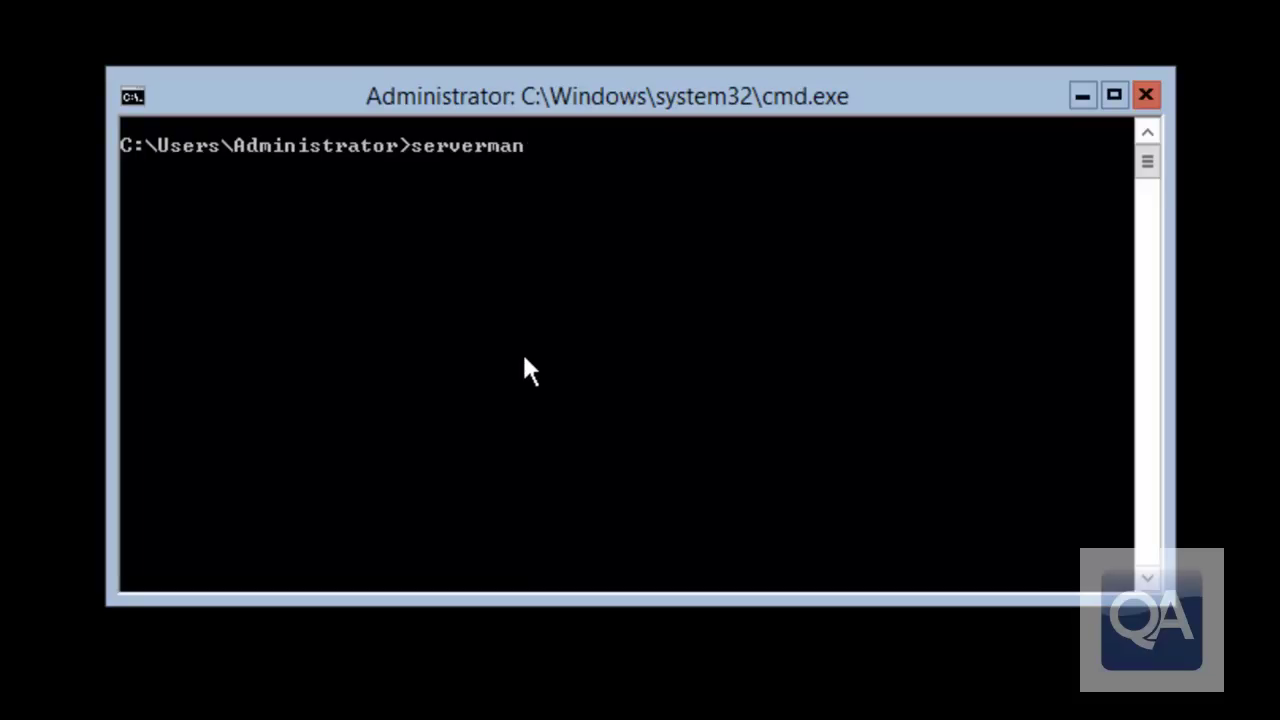
text(ager)
key(Return)
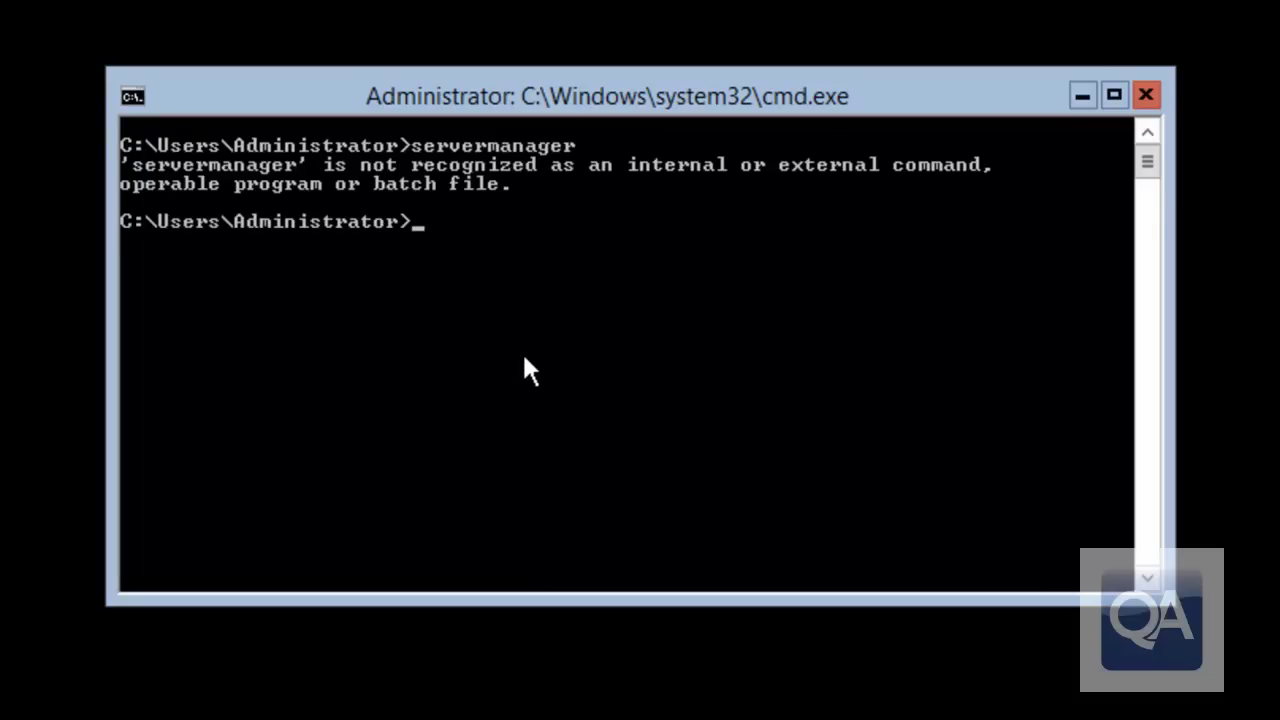